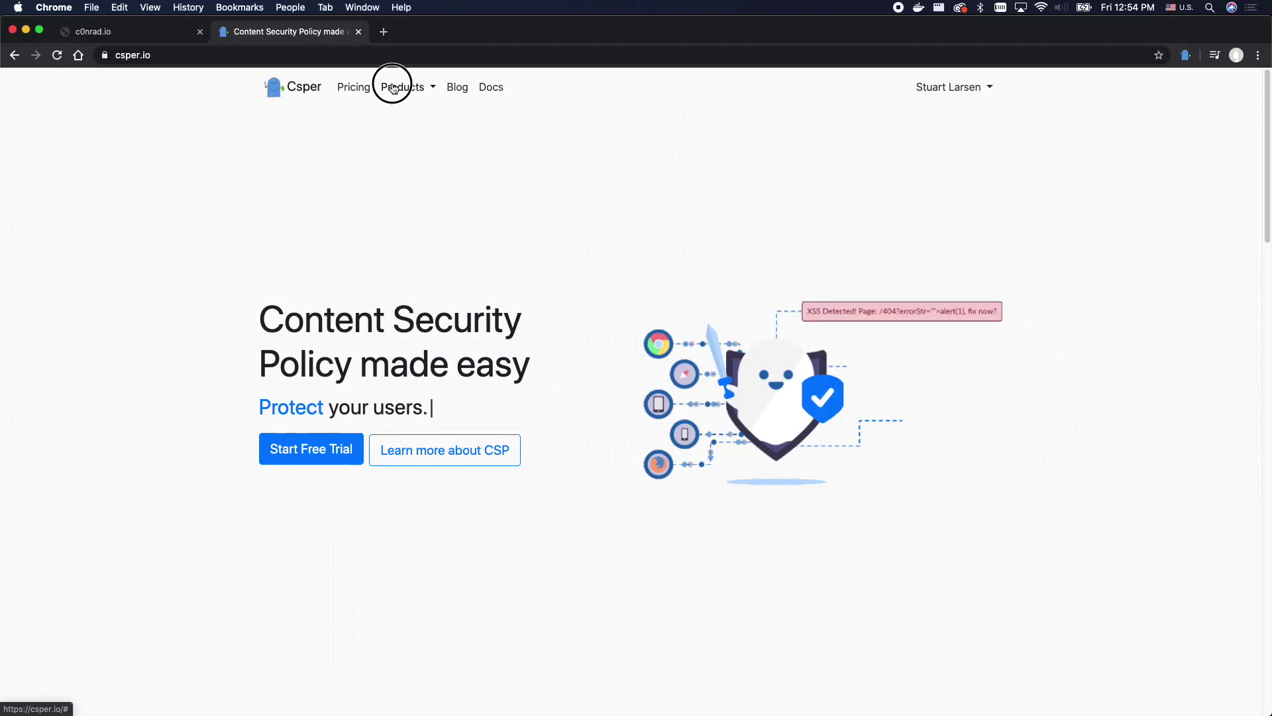
# - Visit the CSP Generator's Chrome Web Store listing via Products > Policy Generator, then close it
pyautogui.click(391, 86)
pyautogui.click(406, 179)
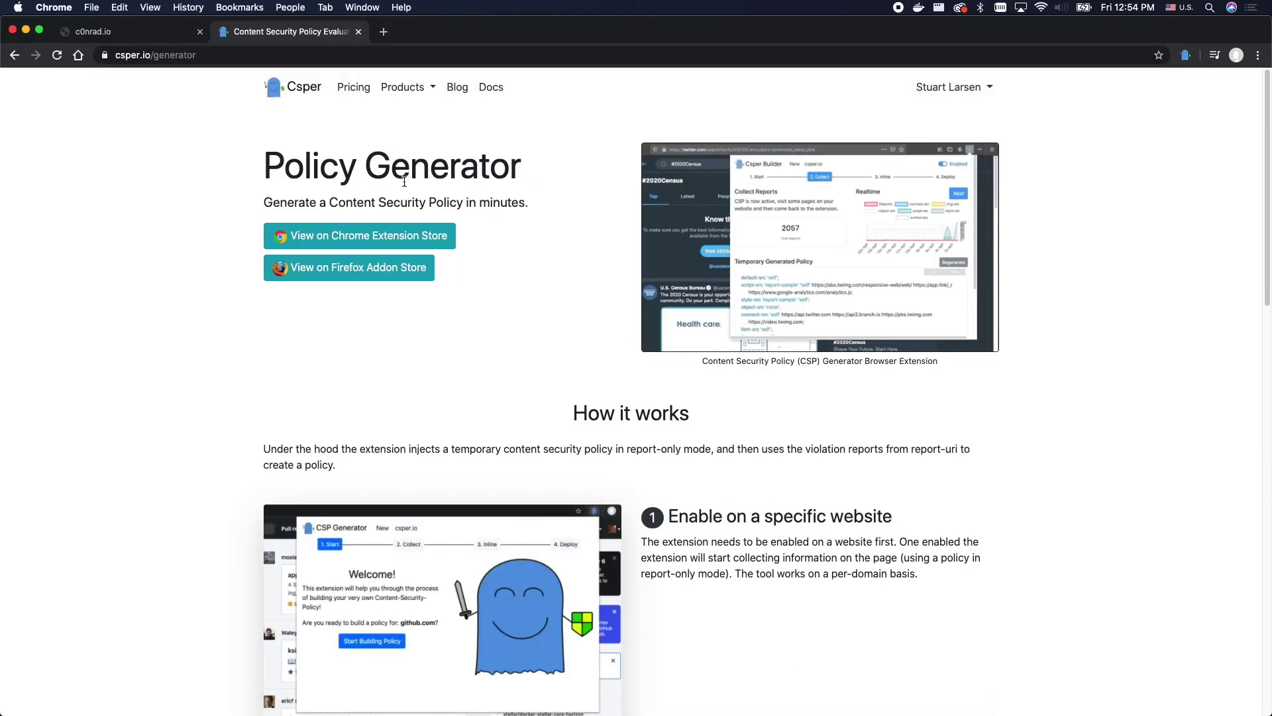
pyautogui.click(375, 235)
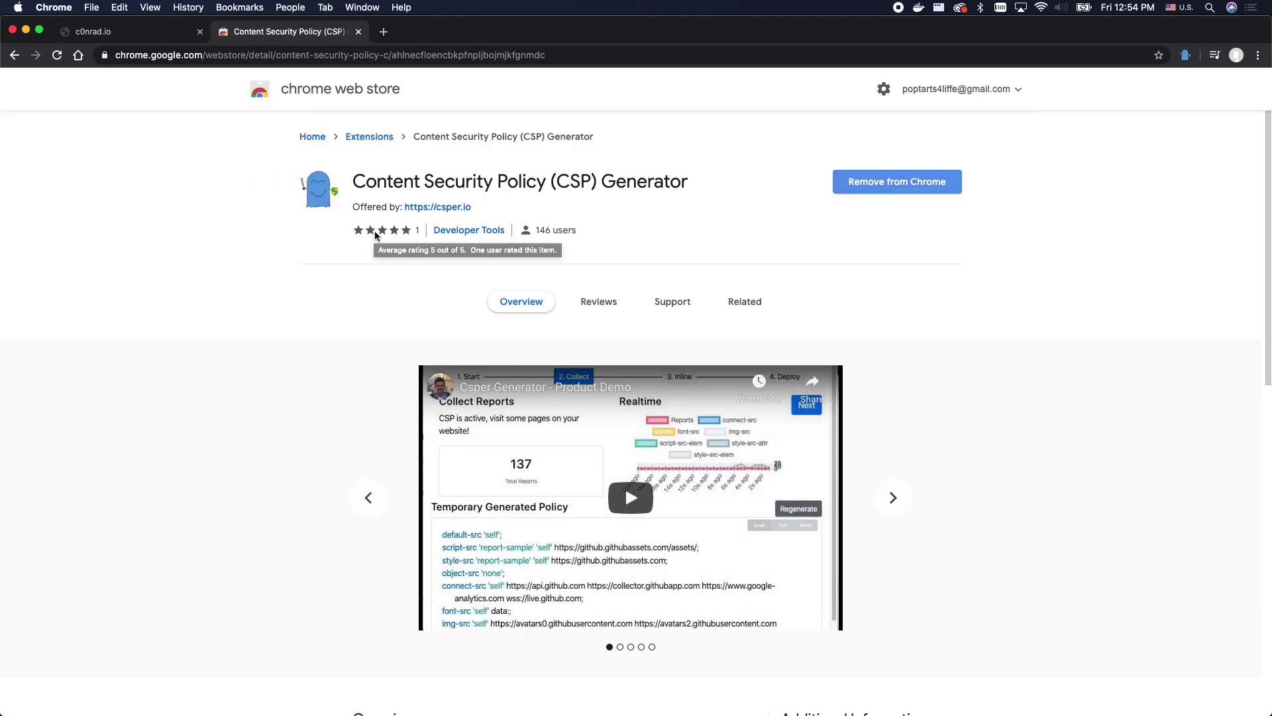
pyautogui.press('super+w')
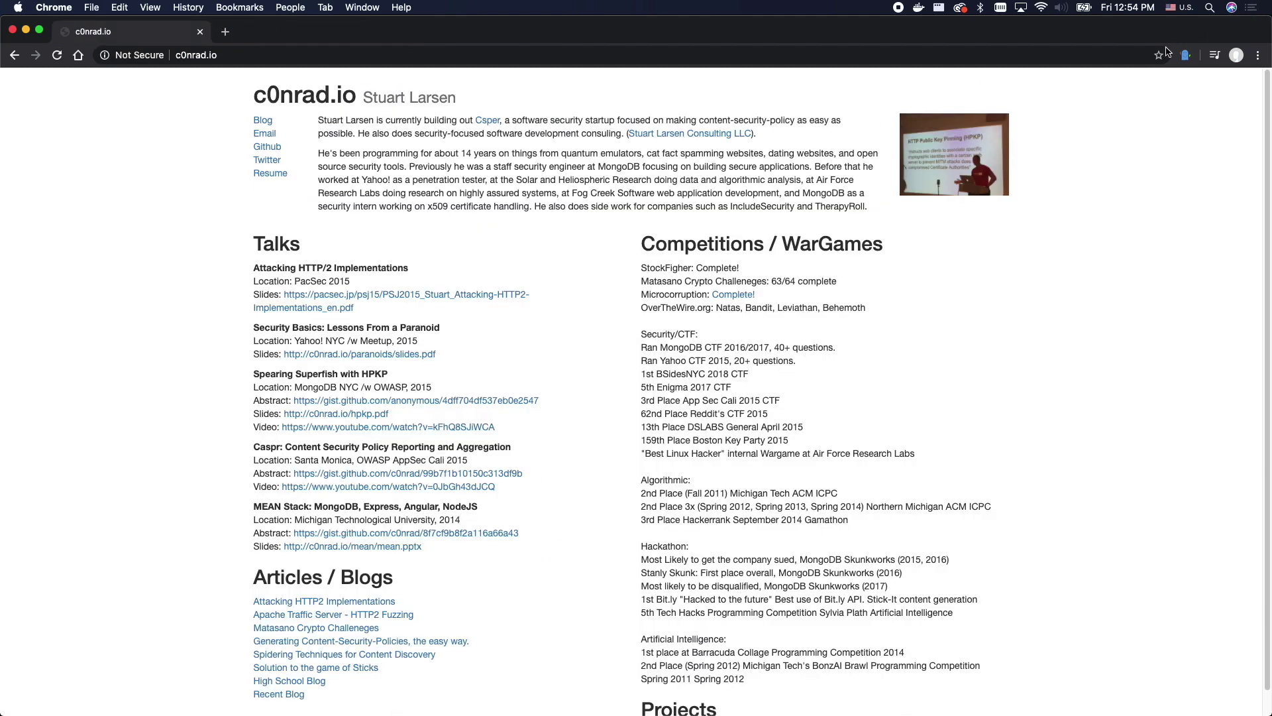
# - Start building a CSP policy for c0nrad.io in the CSP Generator extension and reload the site
pyautogui.click(1186, 55)
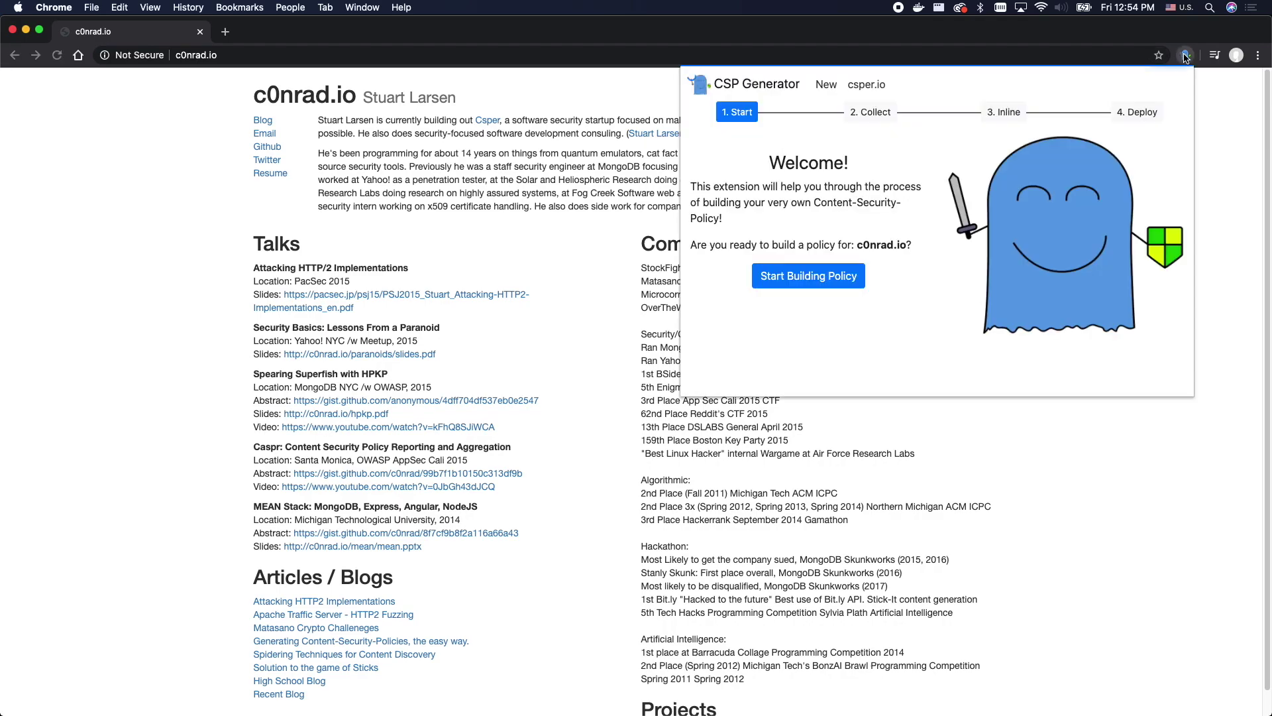
pyautogui.click(837, 274)
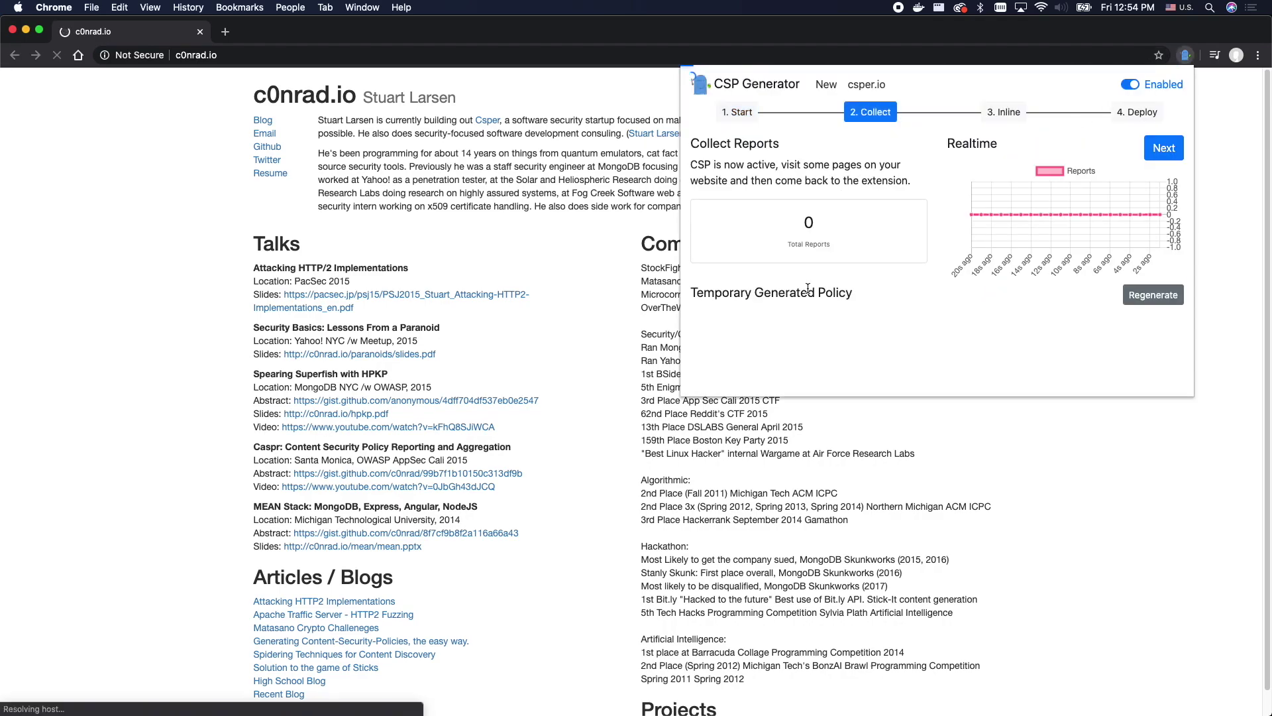
pyautogui.press('super+r')
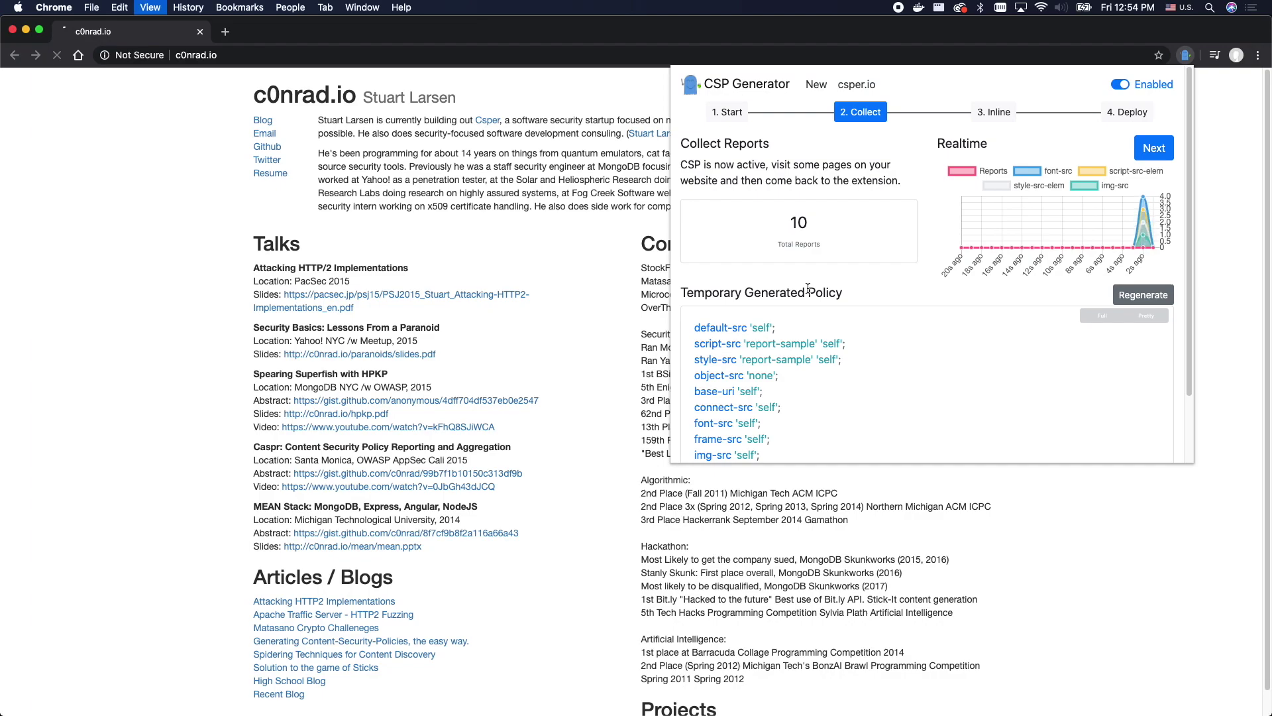
pyautogui.click(283, 67)
# - Browse c0nrad.io/index2.html to collect more reports, check them, then return to the homepage
pyautogui.click(296, 60)
pyautogui.write('c0nrad.io/inde')
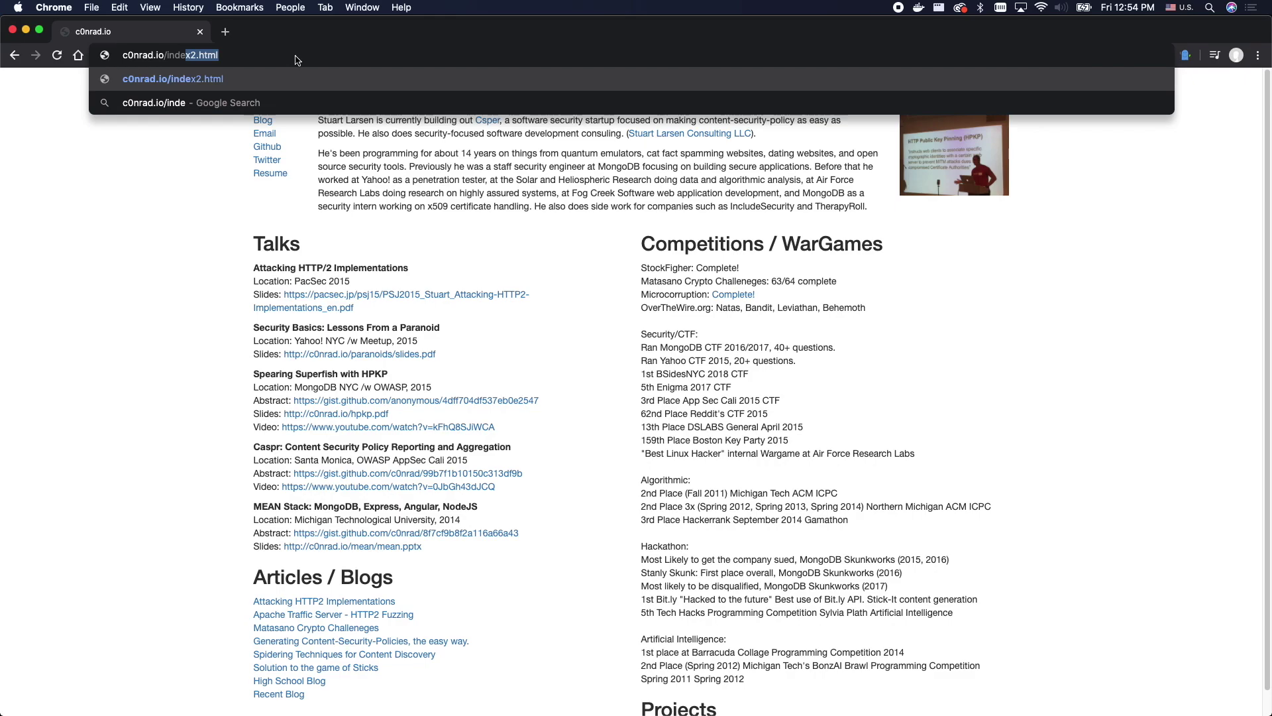
pyautogui.press('Return')
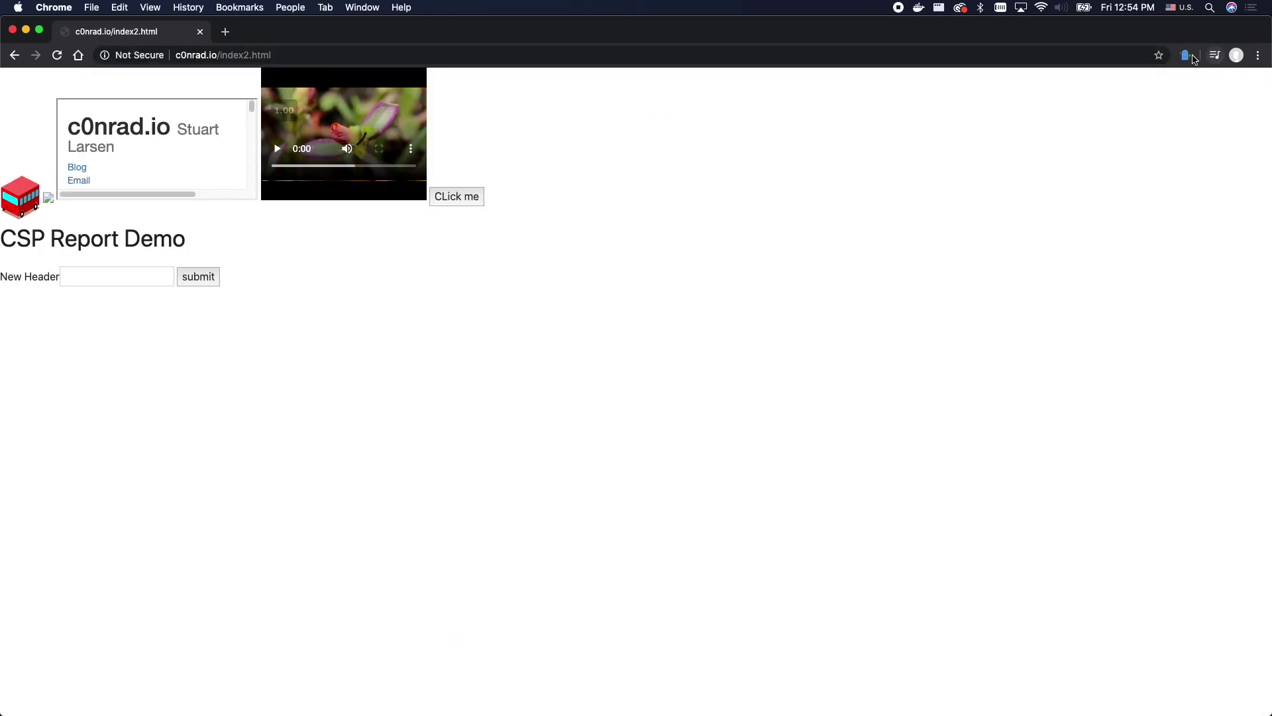
pyautogui.click(1192, 58)
pyautogui.click(1187, 55)
pyautogui.press('super+bracketleft')
# - Regenerate the temporary policy from the 52 collected reports and advance to the Inline step
pyautogui.click(1185, 55)
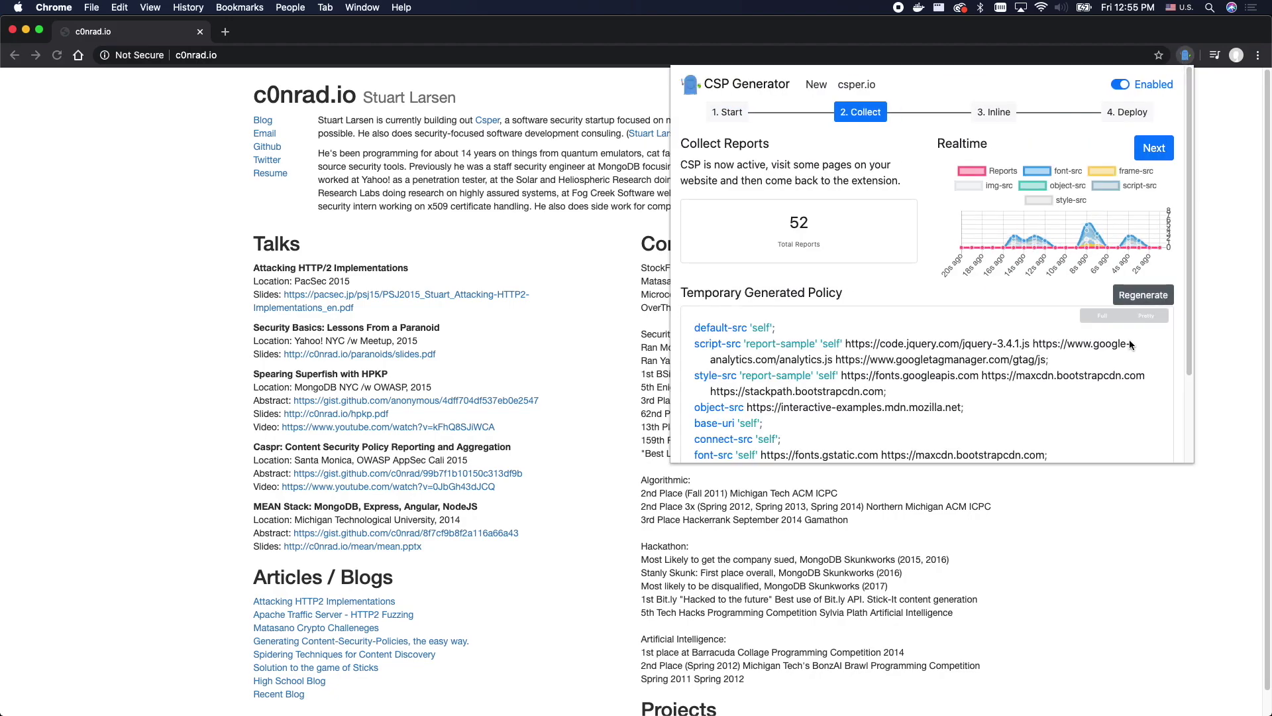
pyautogui.scroll(-3, 1131, 345)
pyautogui.click(1143, 186)
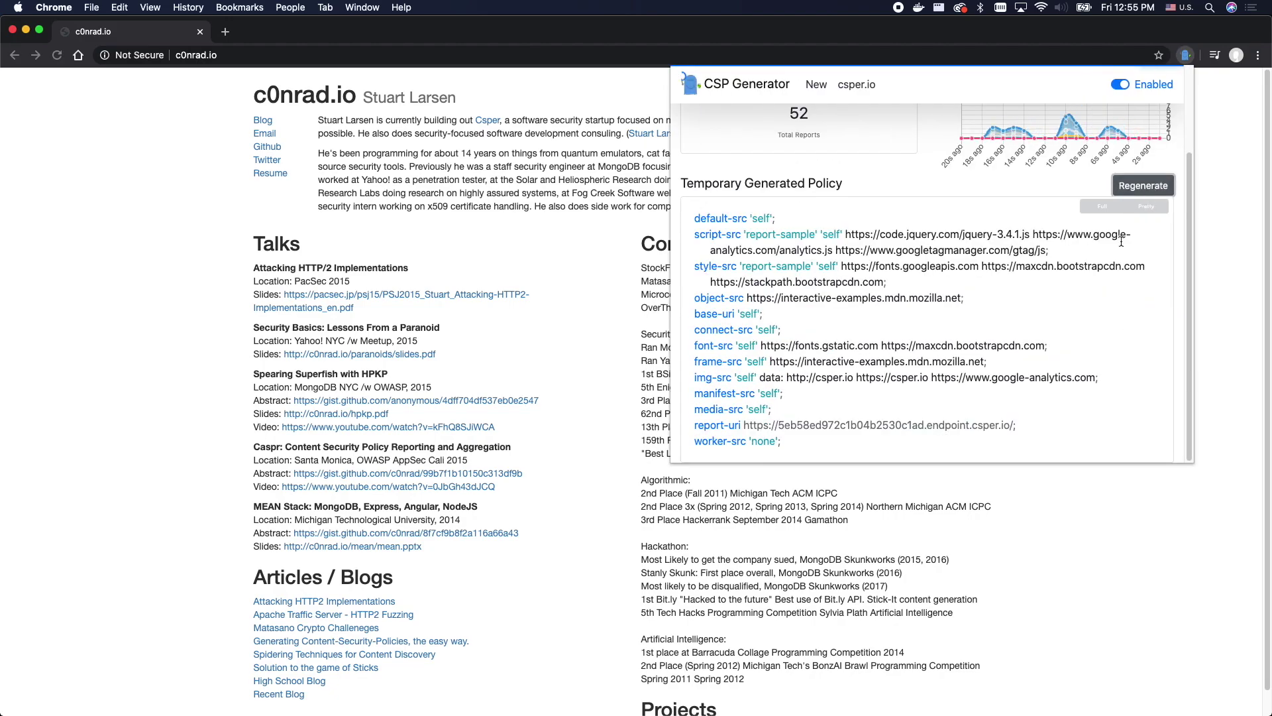
pyautogui.scroll(3, 1136, 206)
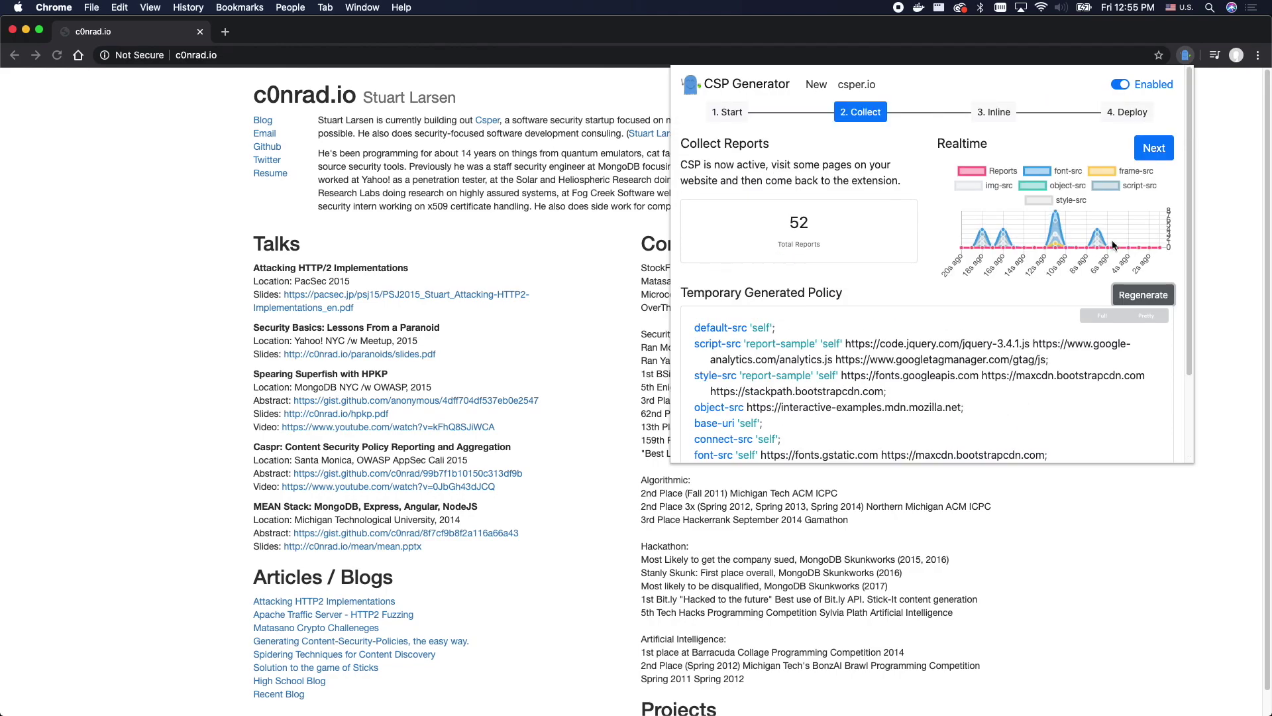
pyautogui.click(1150, 154)
# - Advance to the Deploy step and email the report-only results to the entered address
pyautogui.scroll(-3, 1125, 231)
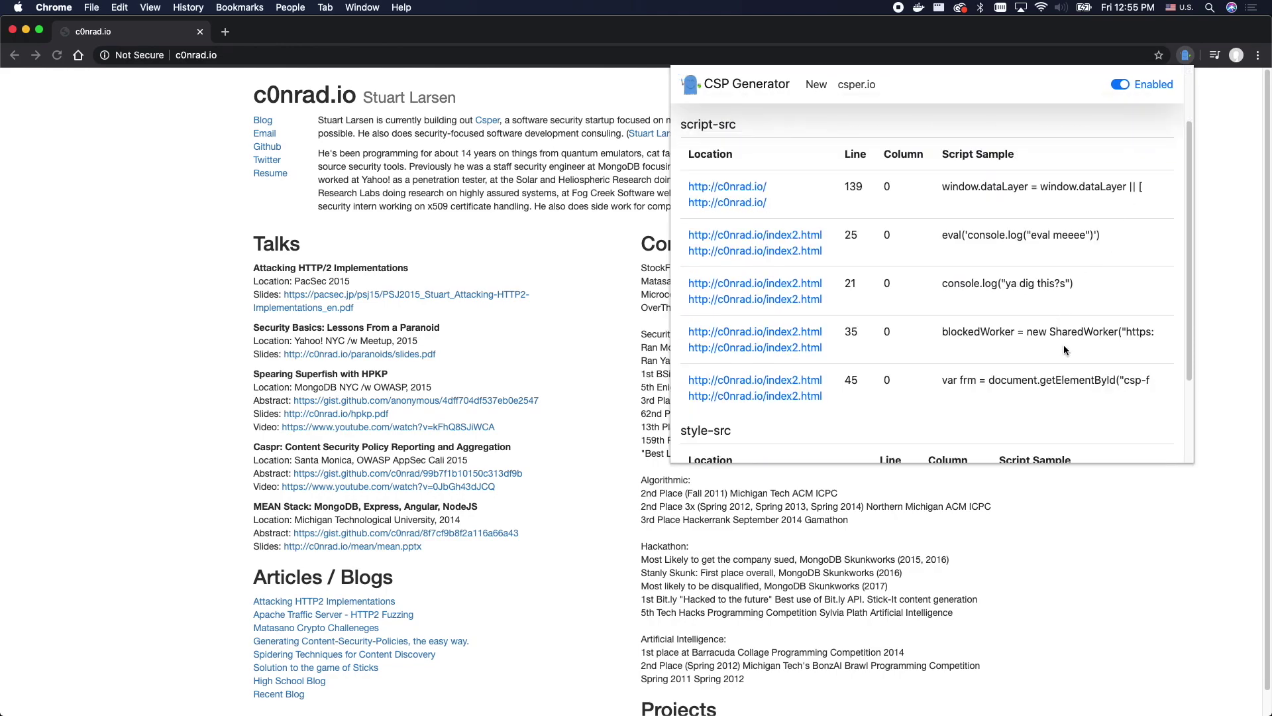
pyautogui.scroll(-2, 1056, 350)
pyautogui.scroll(4, 1058, 355)
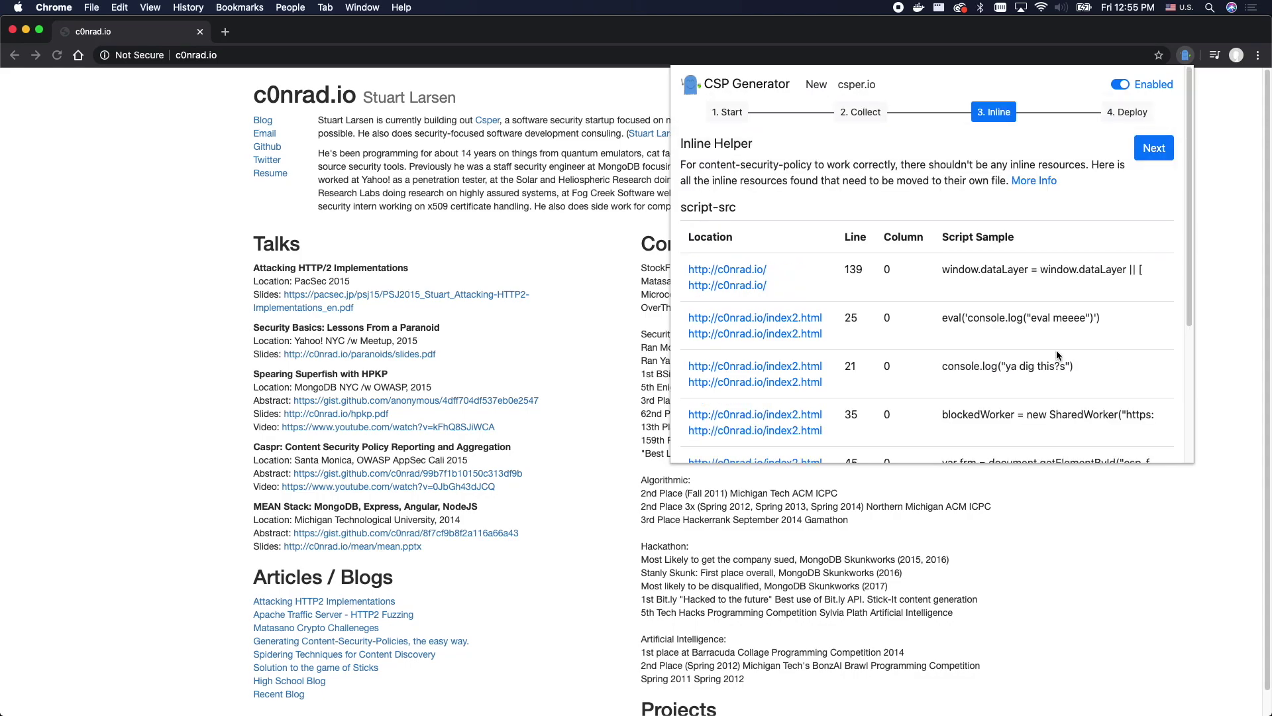
pyautogui.click(1150, 153)
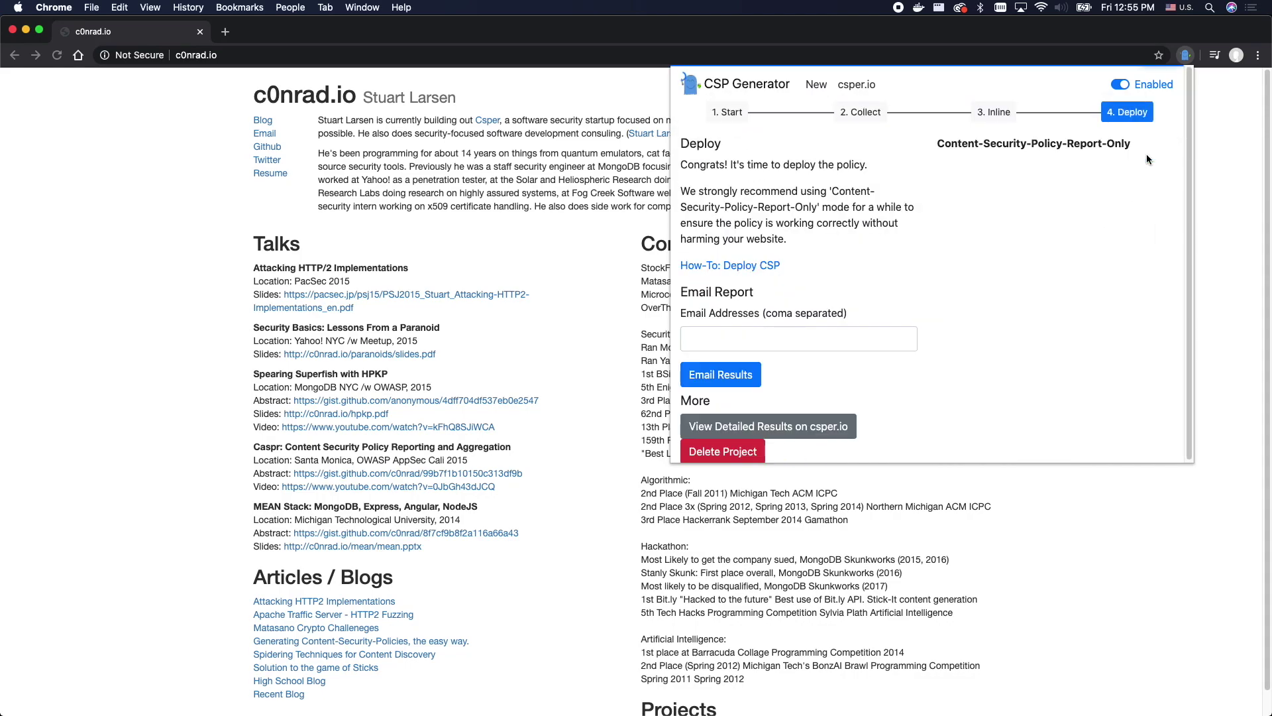
pyautogui.click(780, 340)
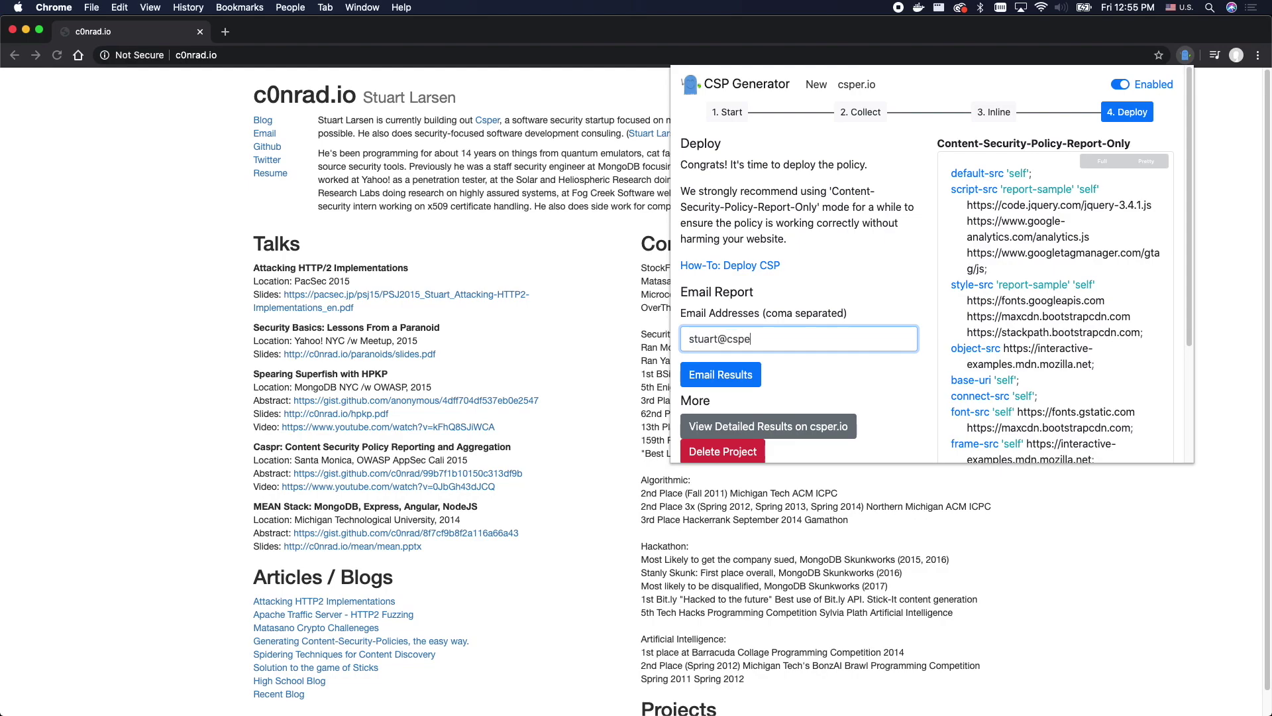
pyautogui.click(740, 375)
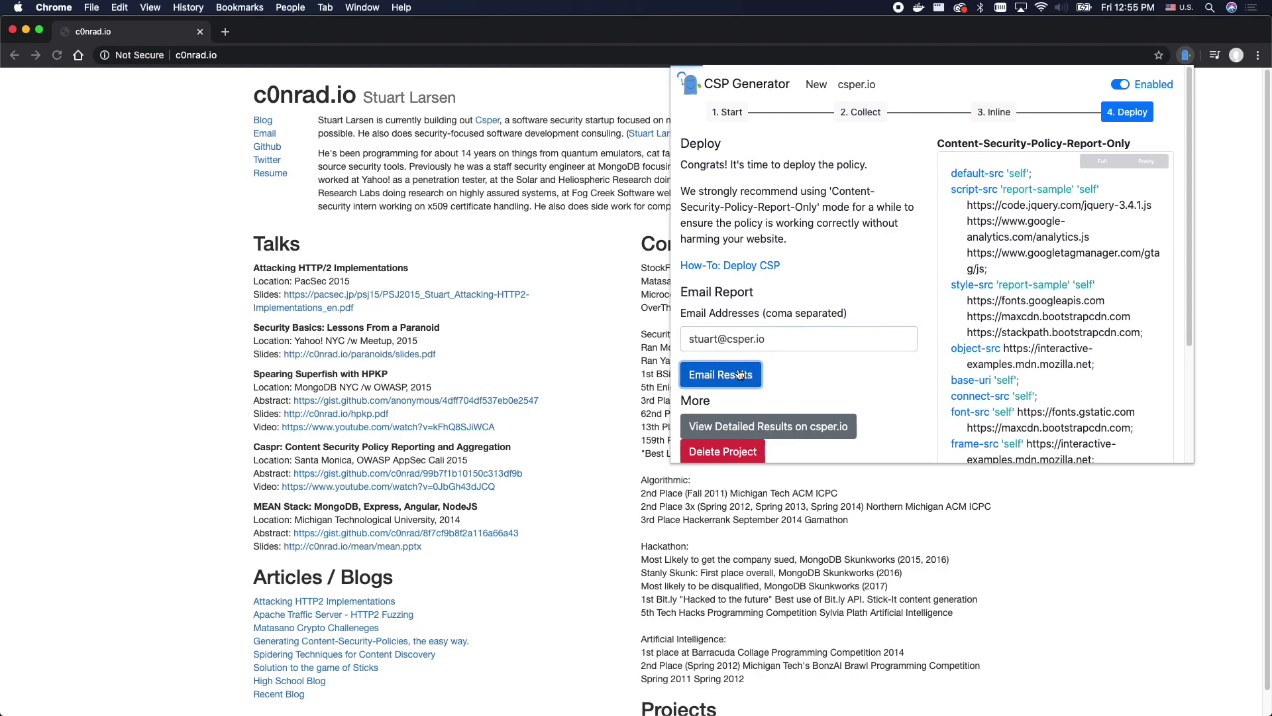
pyautogui.scroll(-1, 738, 381)
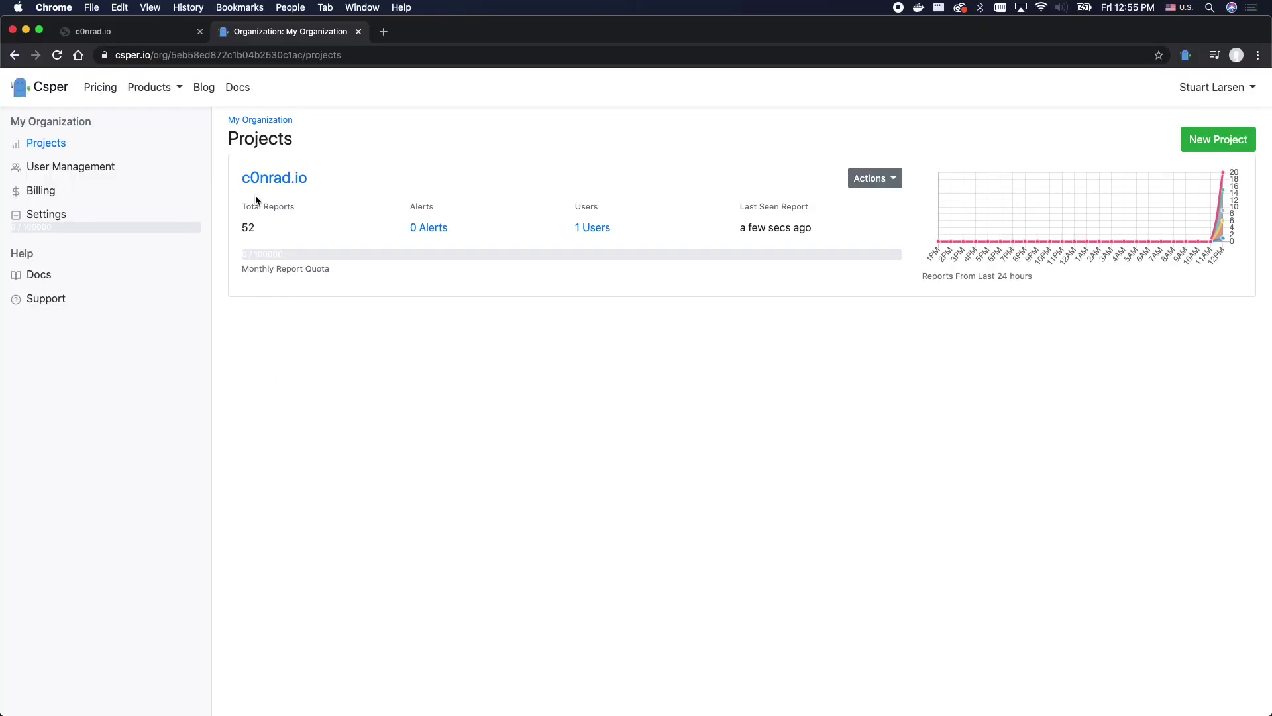
# - Open the c0nrad.io project's 52 reports and zoom the chart to per-second buckets around 12:55
pyautogui.click(270, 176)
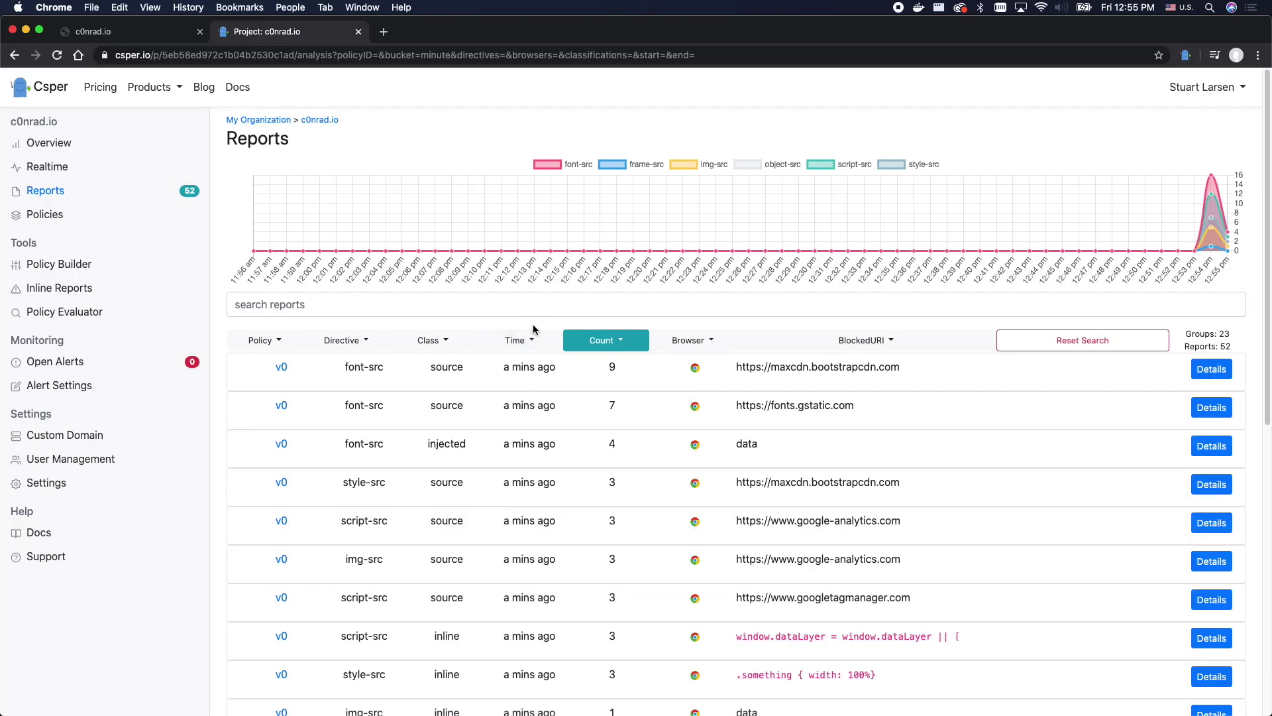
pyautogui.click(1181, 217)
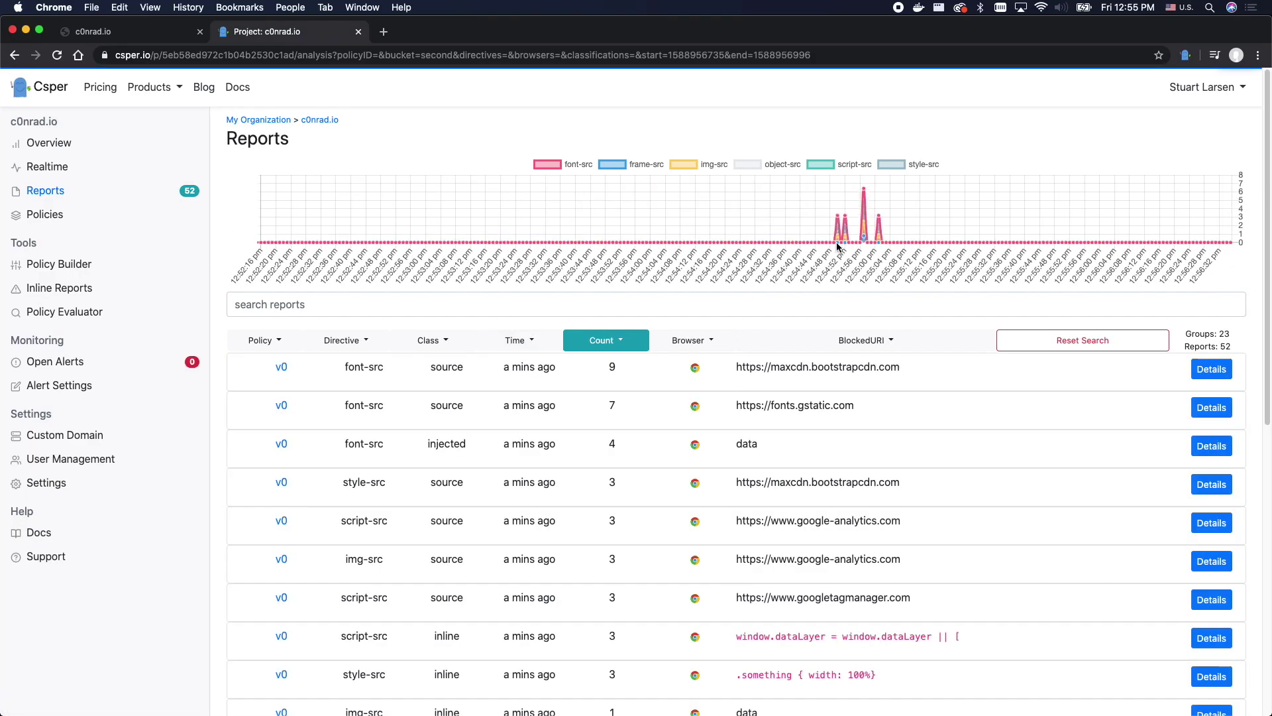
pyautogui.moveTo(817, 224); pyautogui.dragTo(892, 224)
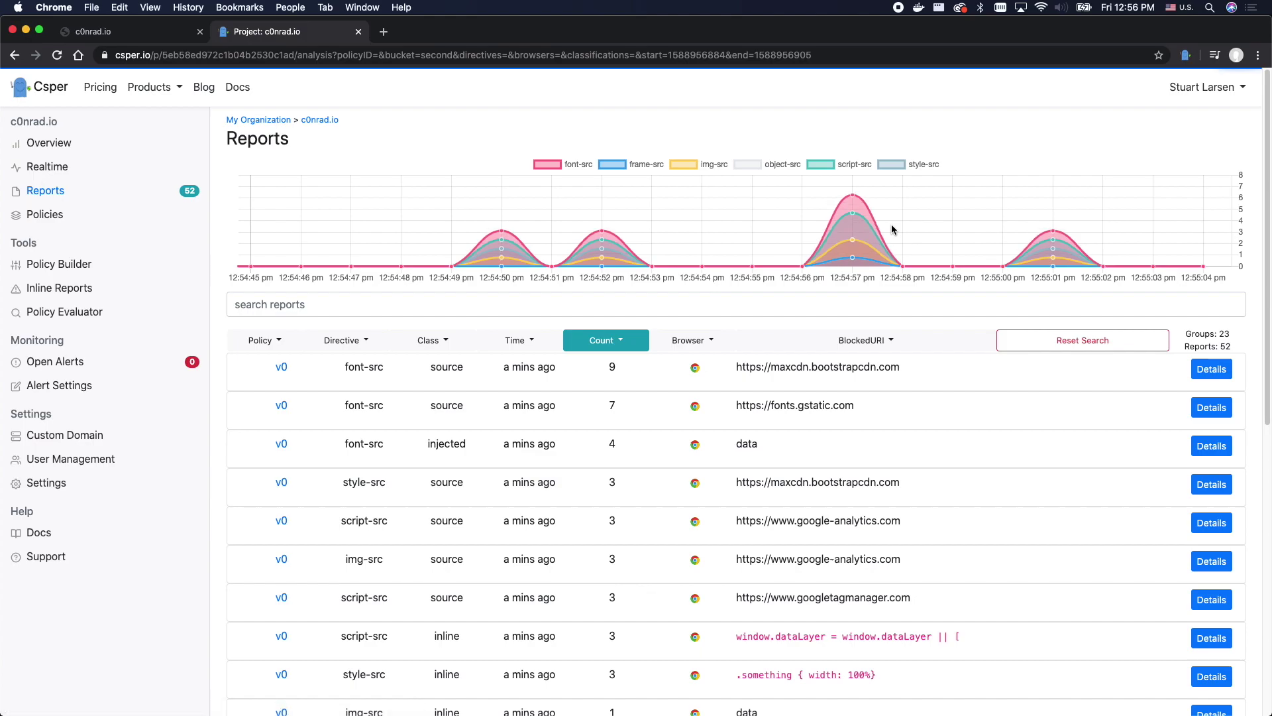
pyautogui.click(259, 342)
# - Inspect the Policy, Directive, classification, time, Count, browser and BlockedURI column options in the reports table
pyautogui.click(258, 346)
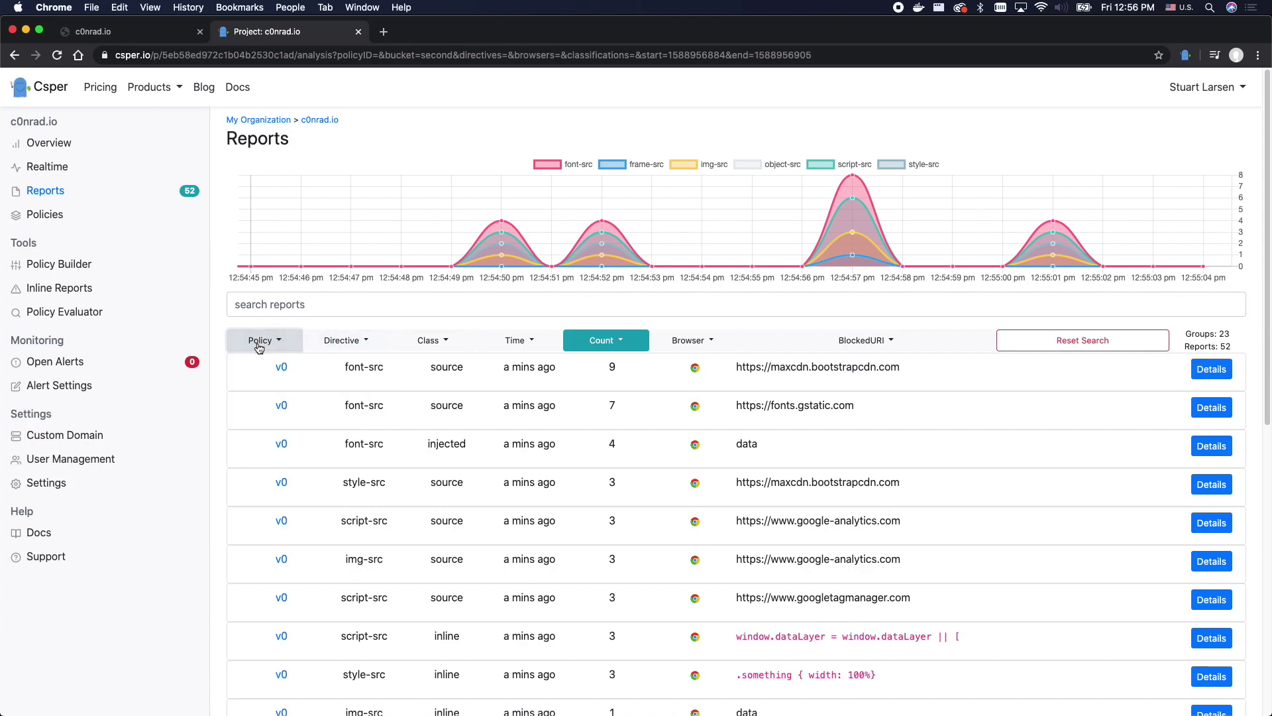
pyautogui.click(346, 348)
pyautogui.click(346, 347)
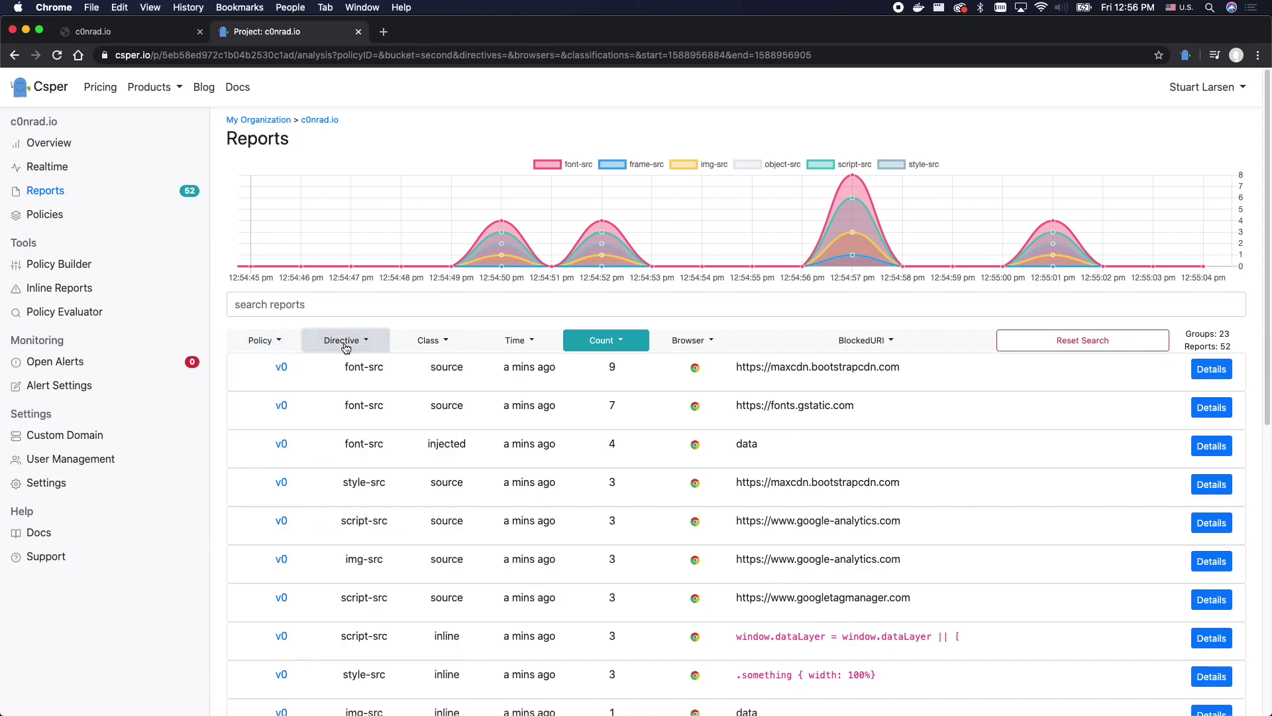
pyautogui.click(416, 346)
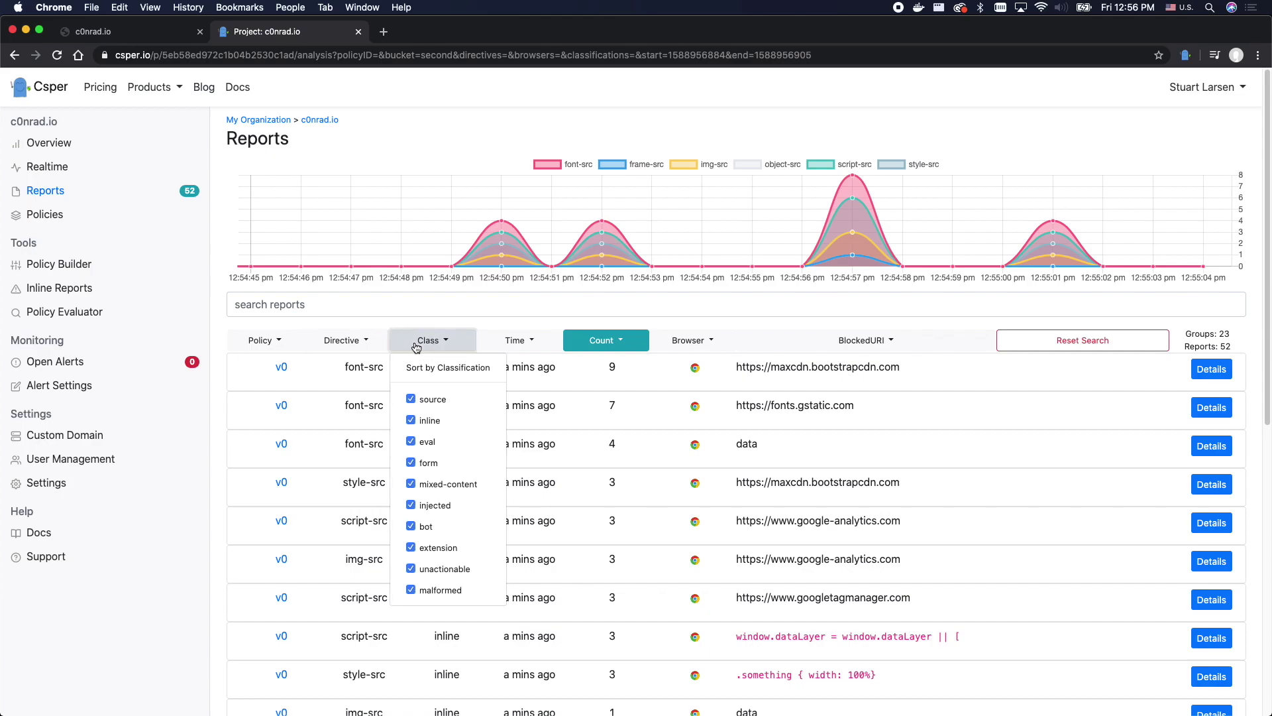
pyautogui.click(416, 346)
pyautogui.click(526, 339)
pyautogui.click(528, 339)
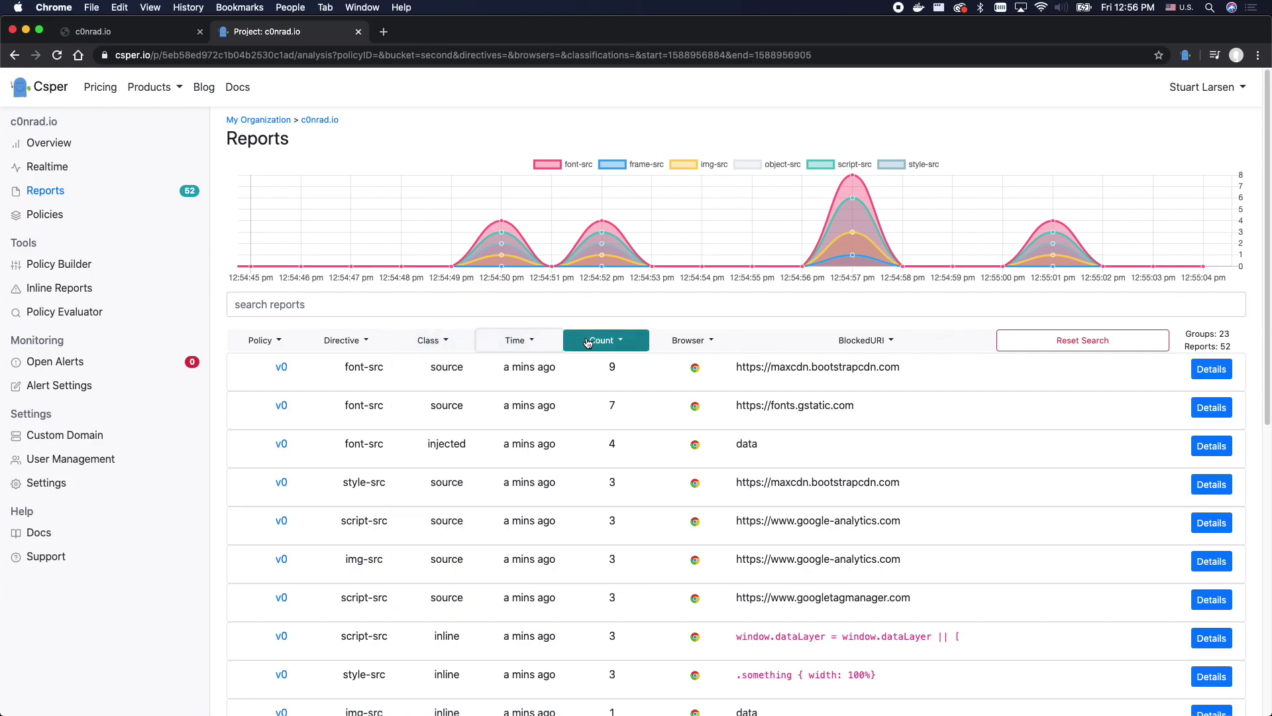
pyautogui.click(603, 340)
pyautogui.click(603, 340)
pyautogui.click(682, 341)
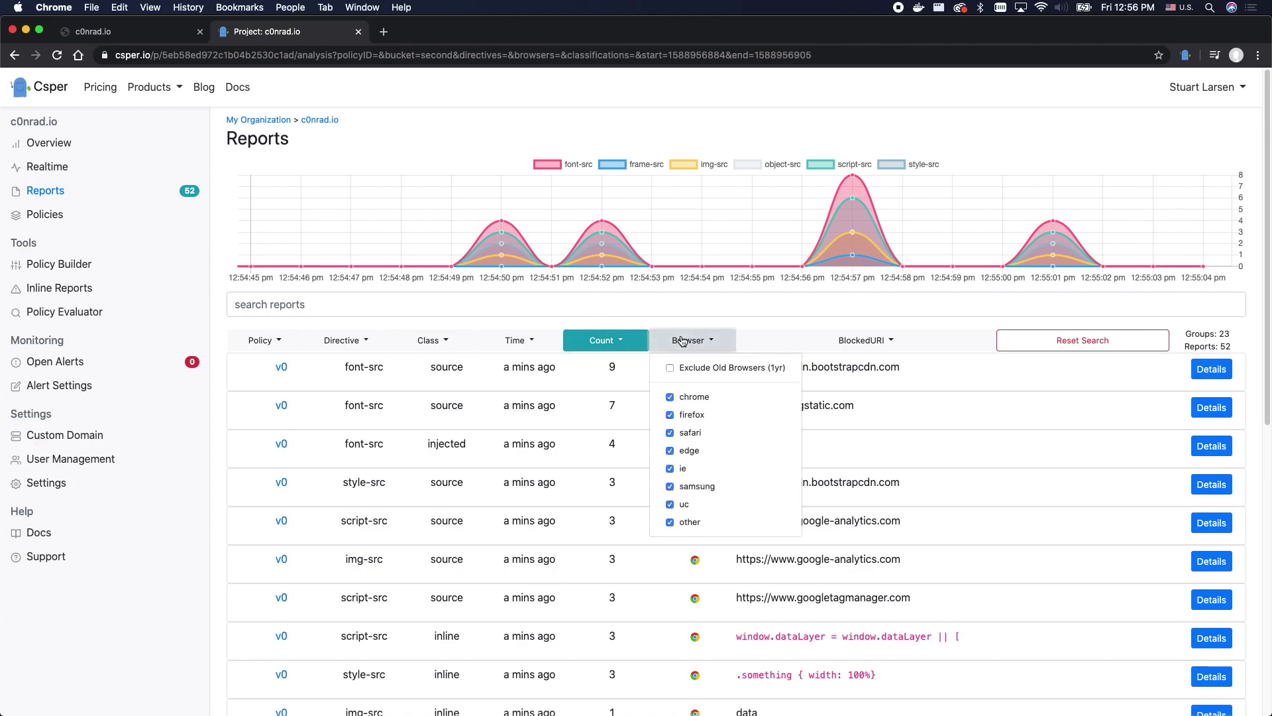
pyautogui.click(682, 341)
pyautogui.click(785, 341)
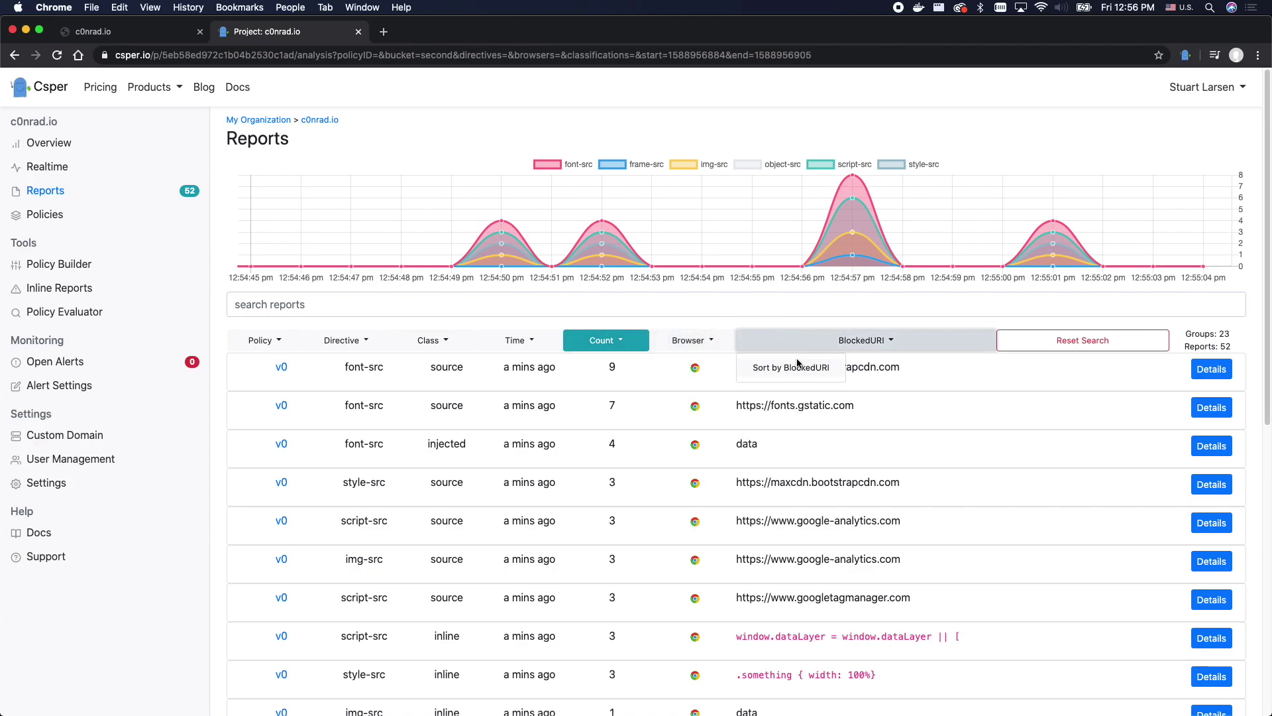
pyautogui.click(1224, 373)
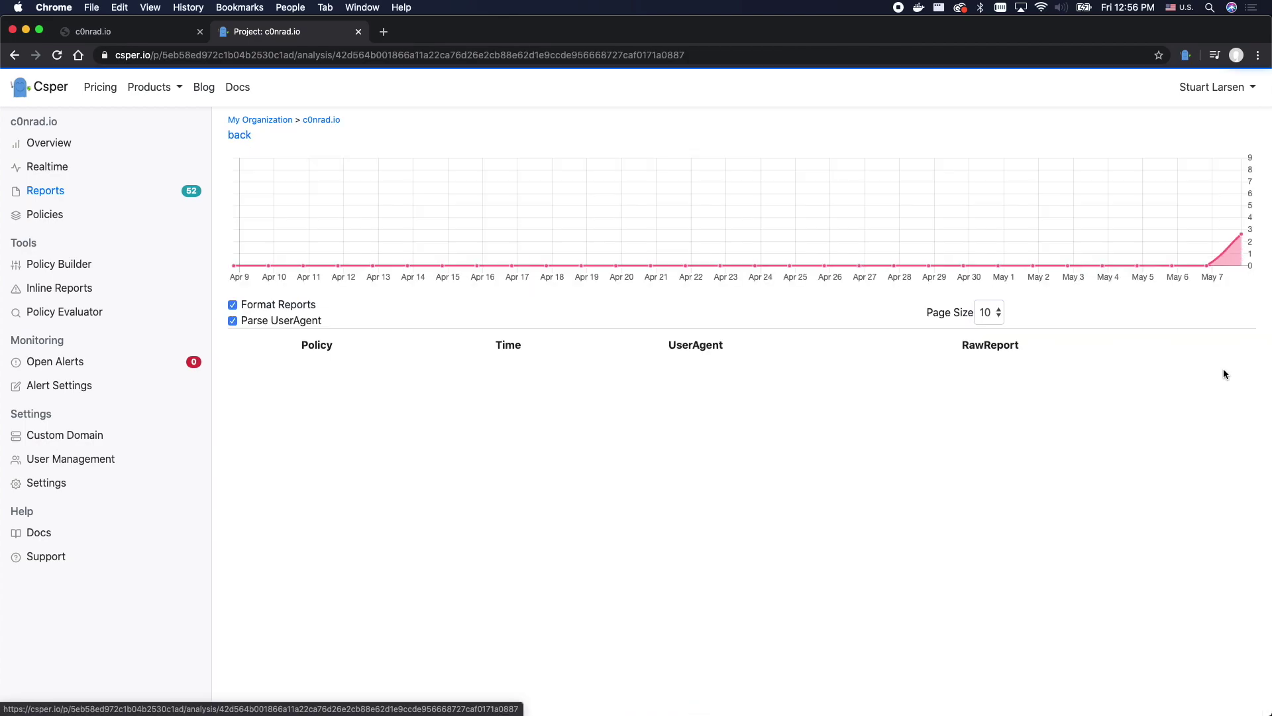
pyautogui.scroll(-3, 994, 490)
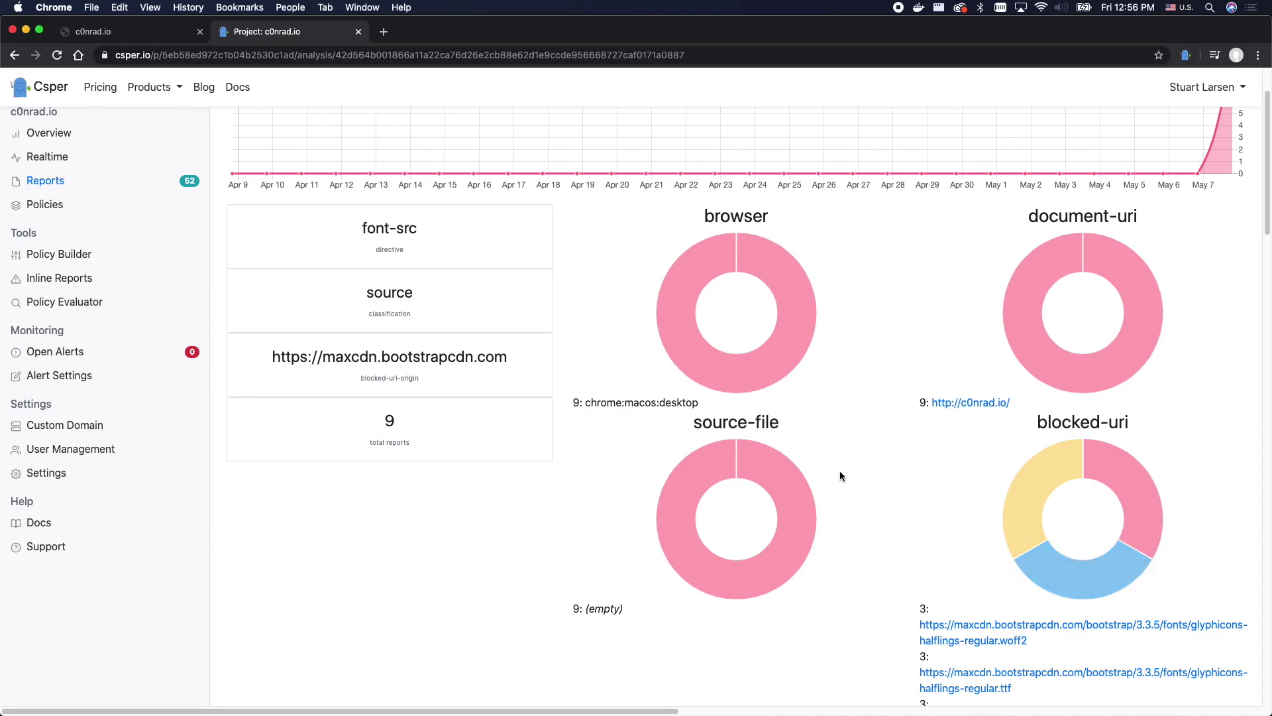
pyautogui.moveTo(590, 405); pyautogui.dragTo(703, 406)
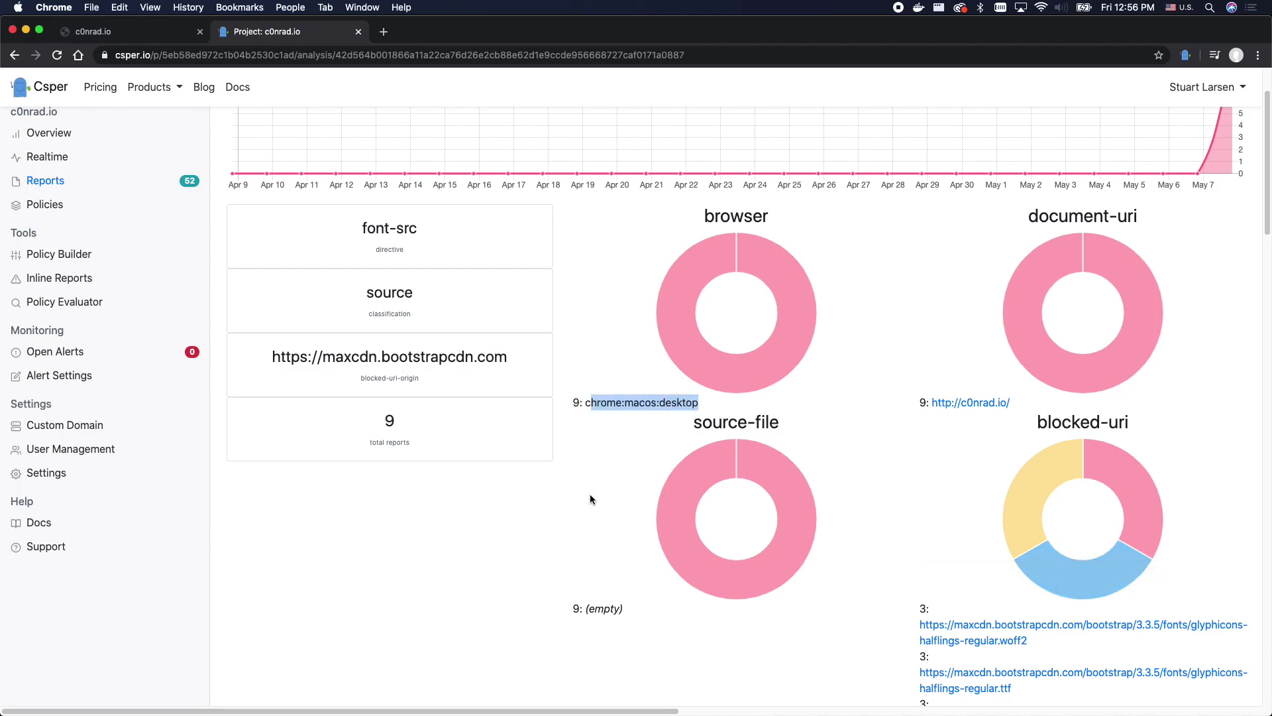
pyautogui.scroll(-10, 584, 496)
pyautogui.moveTo(420, 388); pyautogui.dragTo(425, 585)
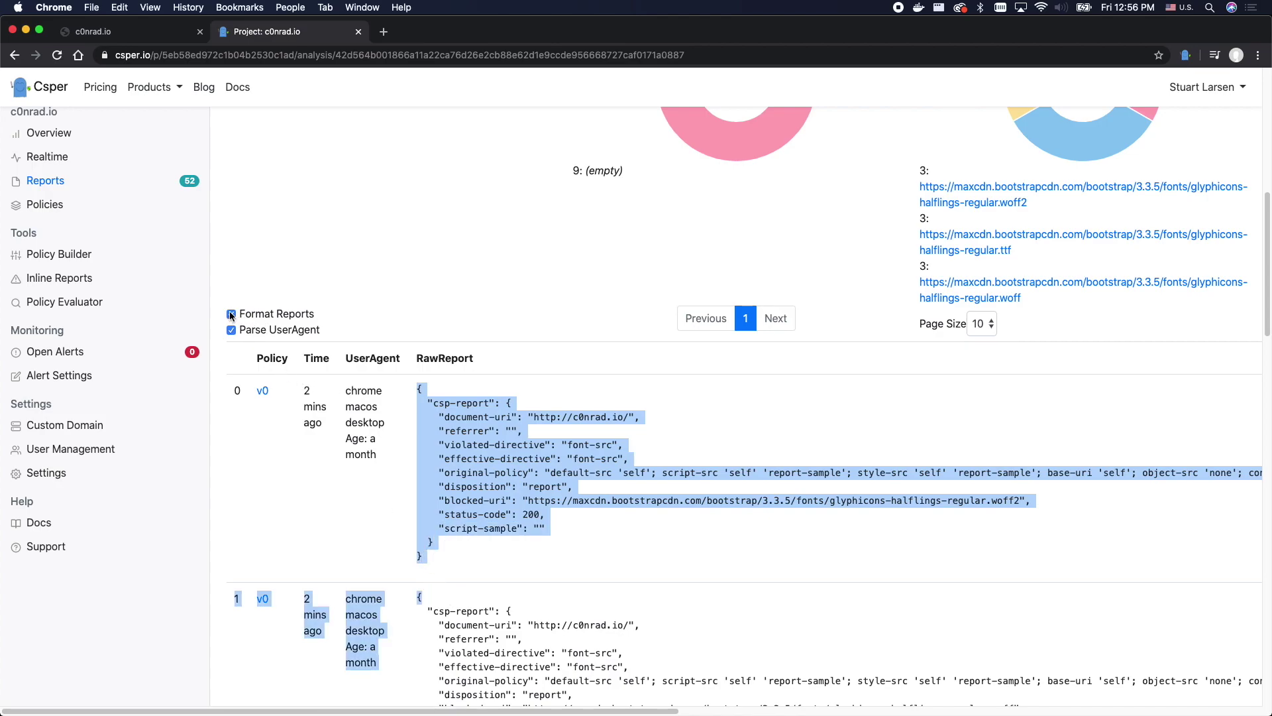
pyautogui.click(77, 255)
# - Automatically generate a new policy from base policy v0
pyautogui.click(467, 221)
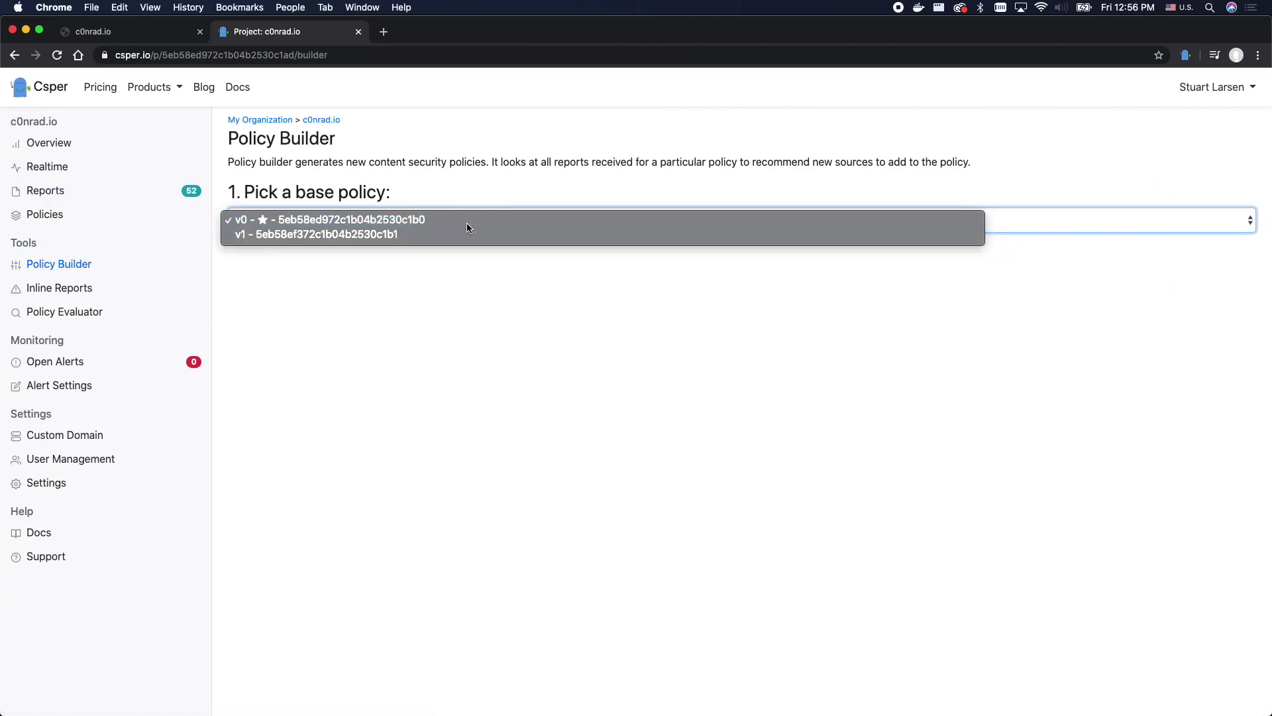
pyautogui.click(466, 228)
pyautogui.click(698, 601)
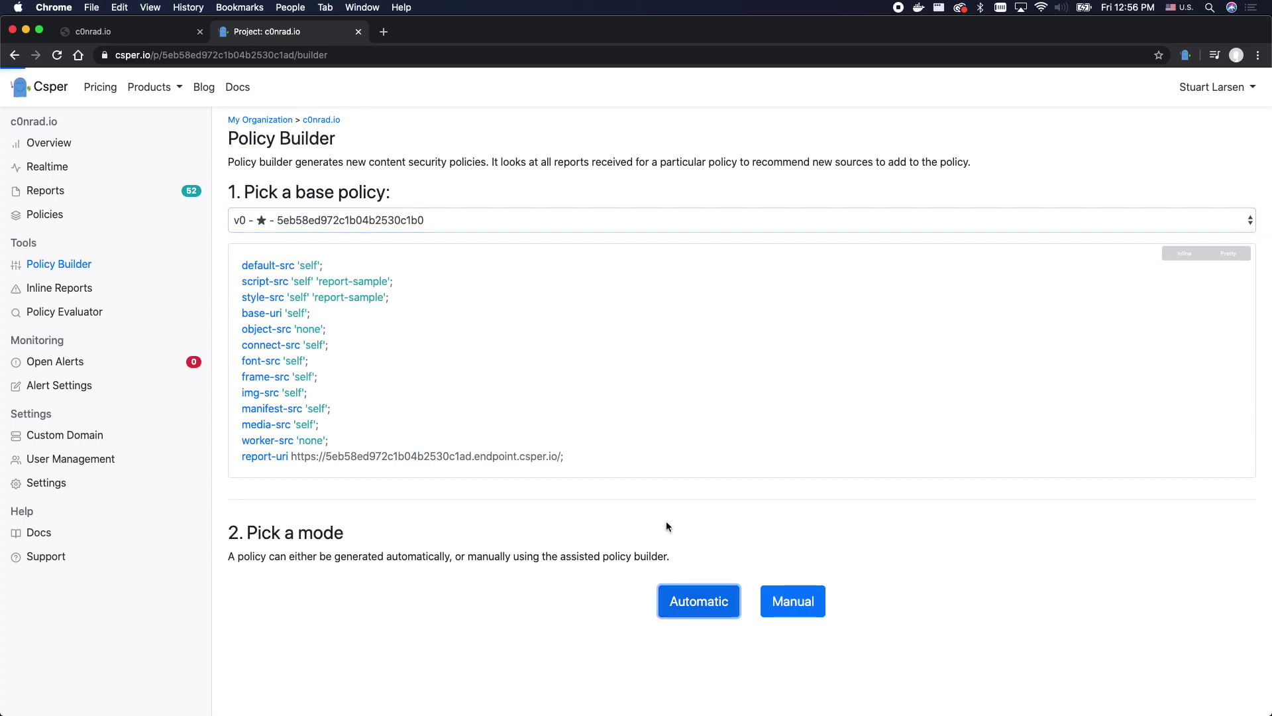
# - Copy the generated policy as a single inline line
pyautogui.scroll(-5, 637, 483)
pyautogui.moveTo(528, 490); pyautogui.dragTo(527, 680)
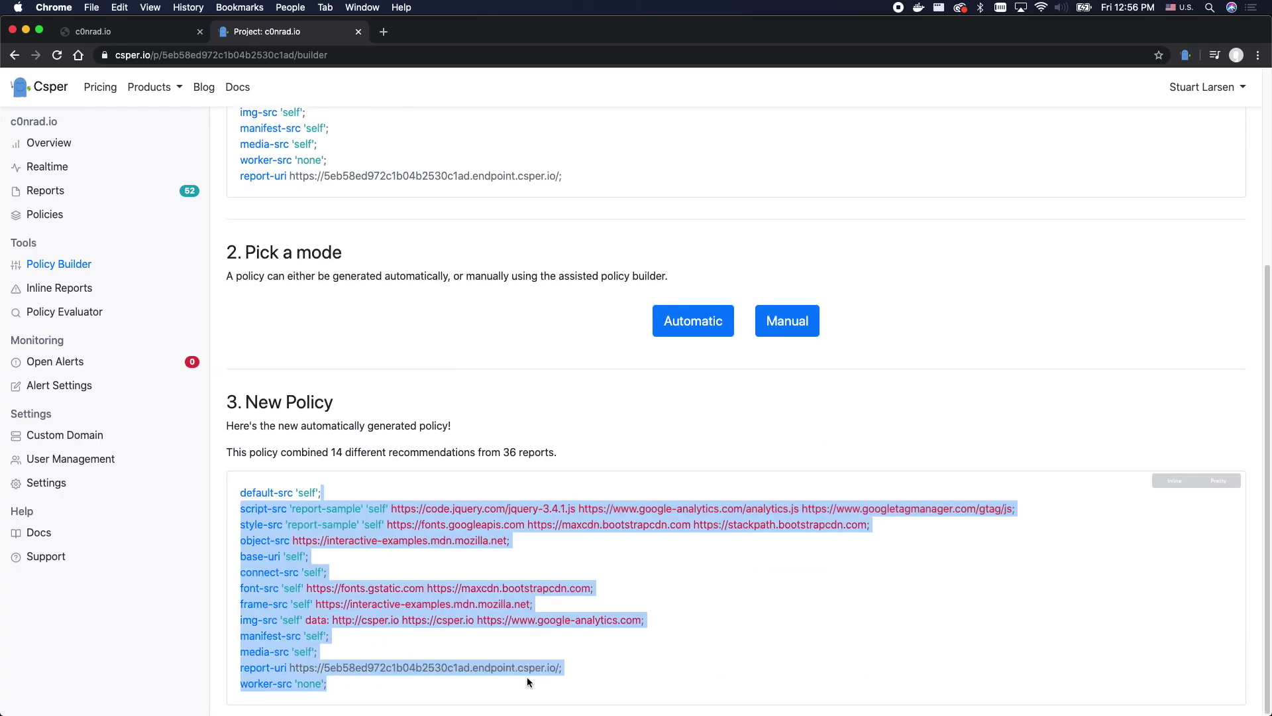
pyautogui.click(1178, 505)
pyautogui.click(1174, 480)
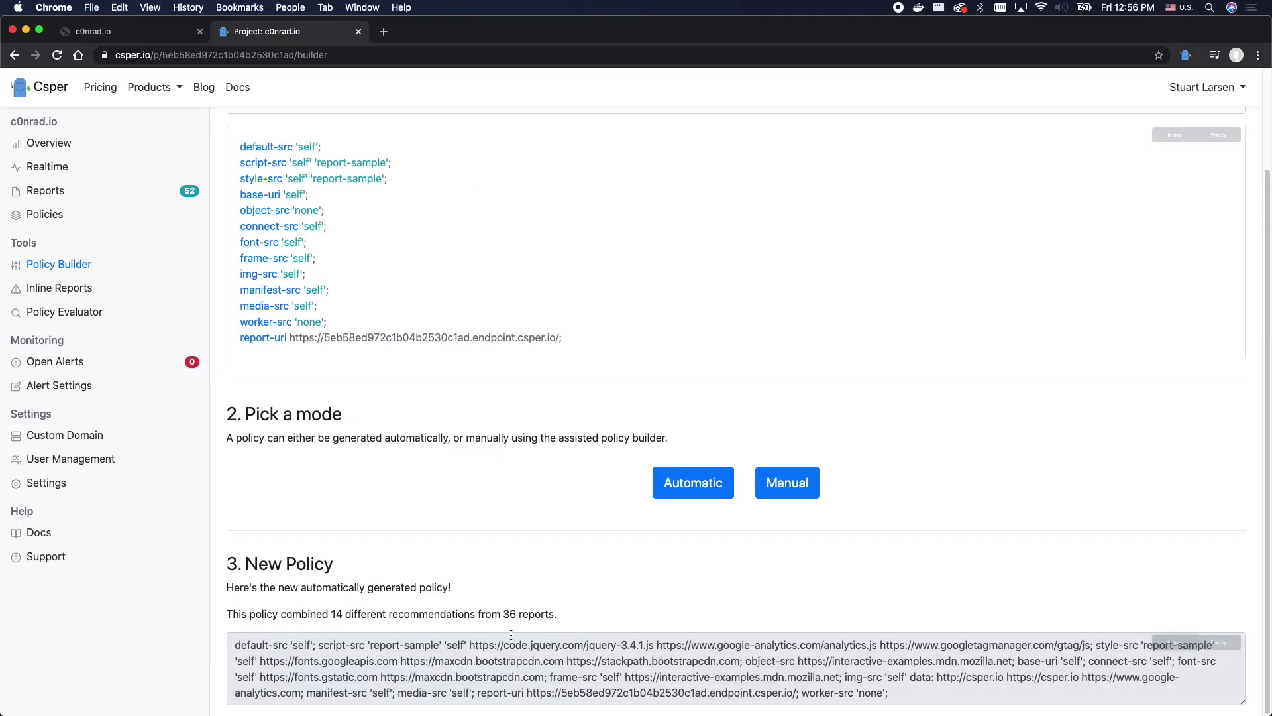
pyautogui.tripleClick(434, 656)
pyautogui.press('super+c')
pyautogui.click(85, 435)
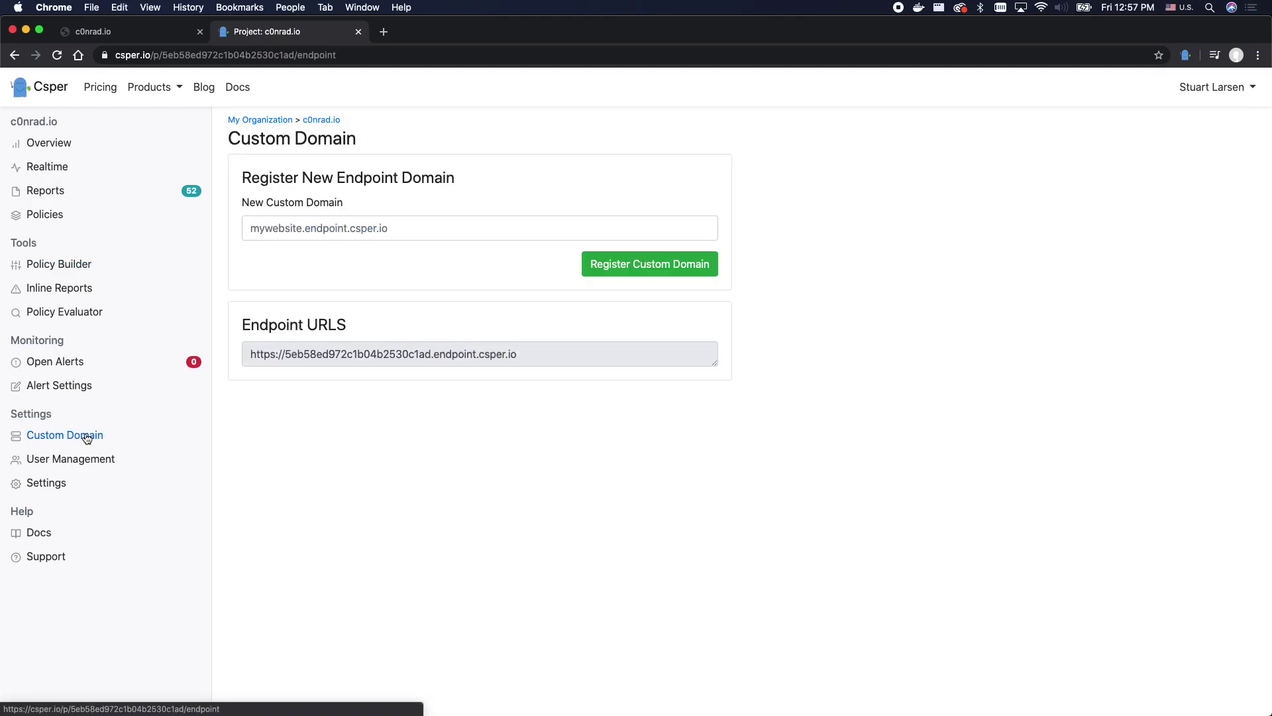
# - Register custom domain c0nrad-prod and select its c0nrad-prod.endpoint.csper.io endpoint URL
pyautogui.click(374, 228)
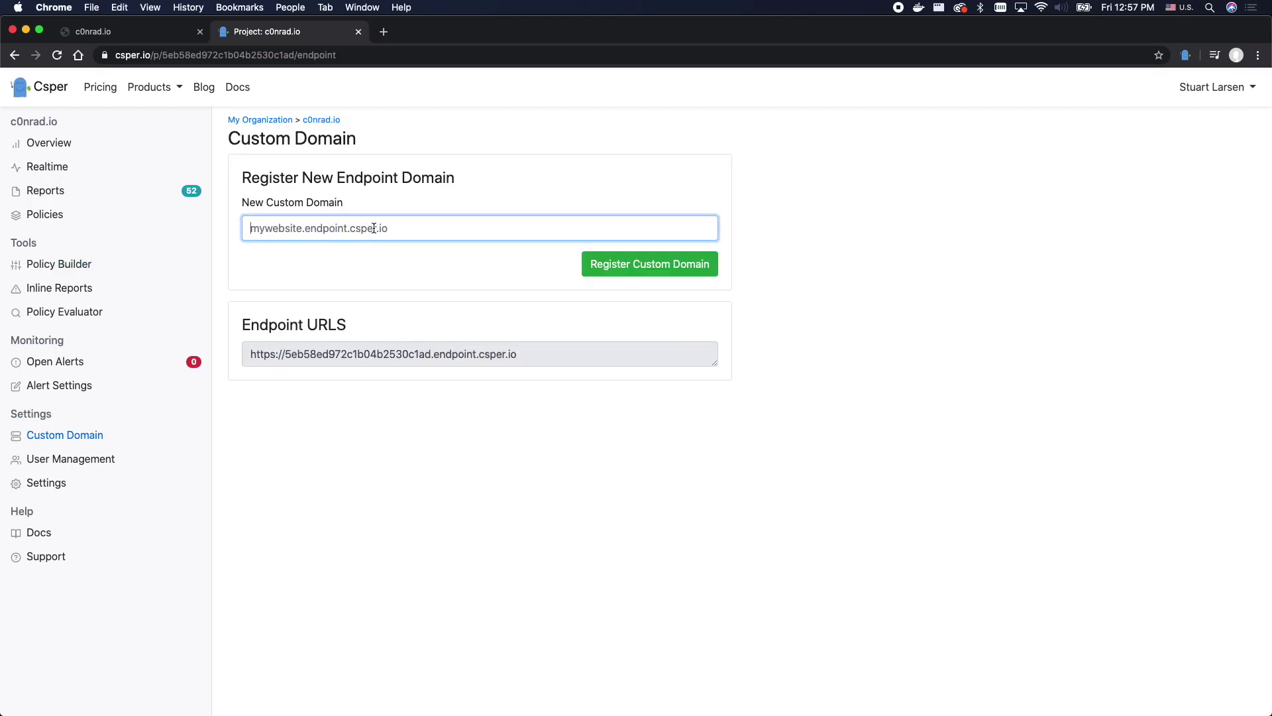
pyautogui.write('c0nrad')
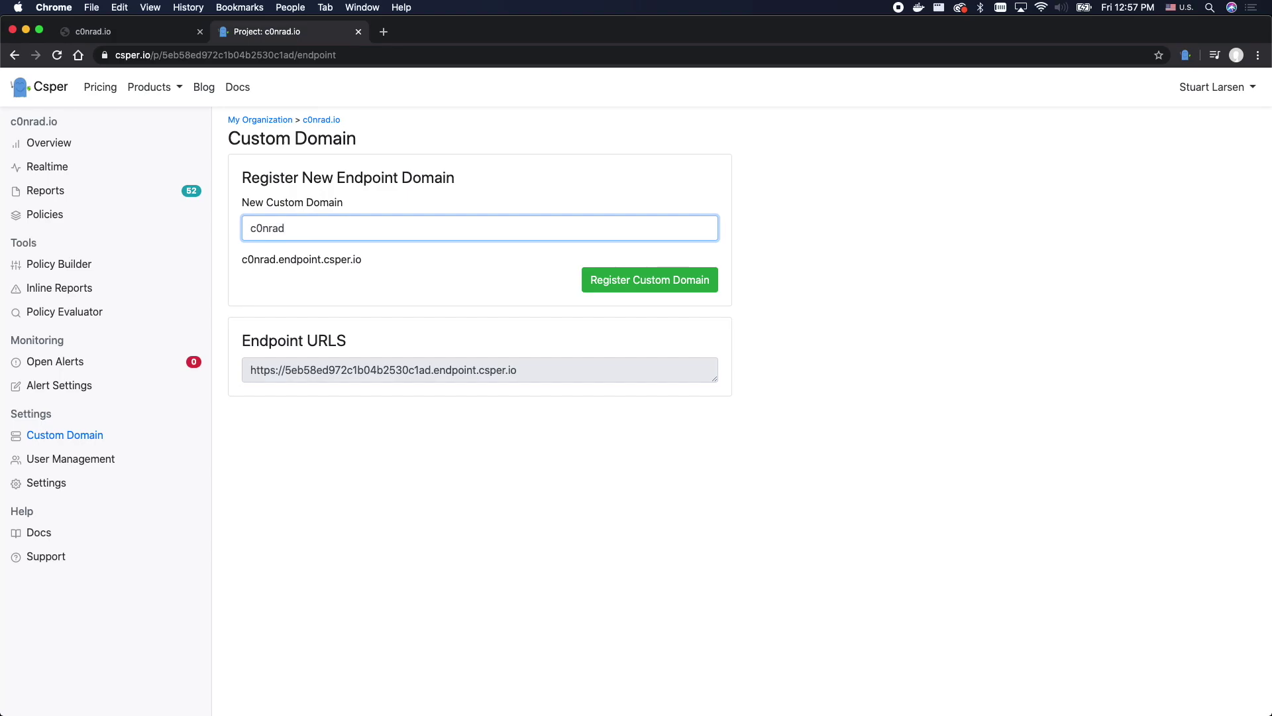
pyautogui.write('-prod')
pyautogui.click(637, 281)
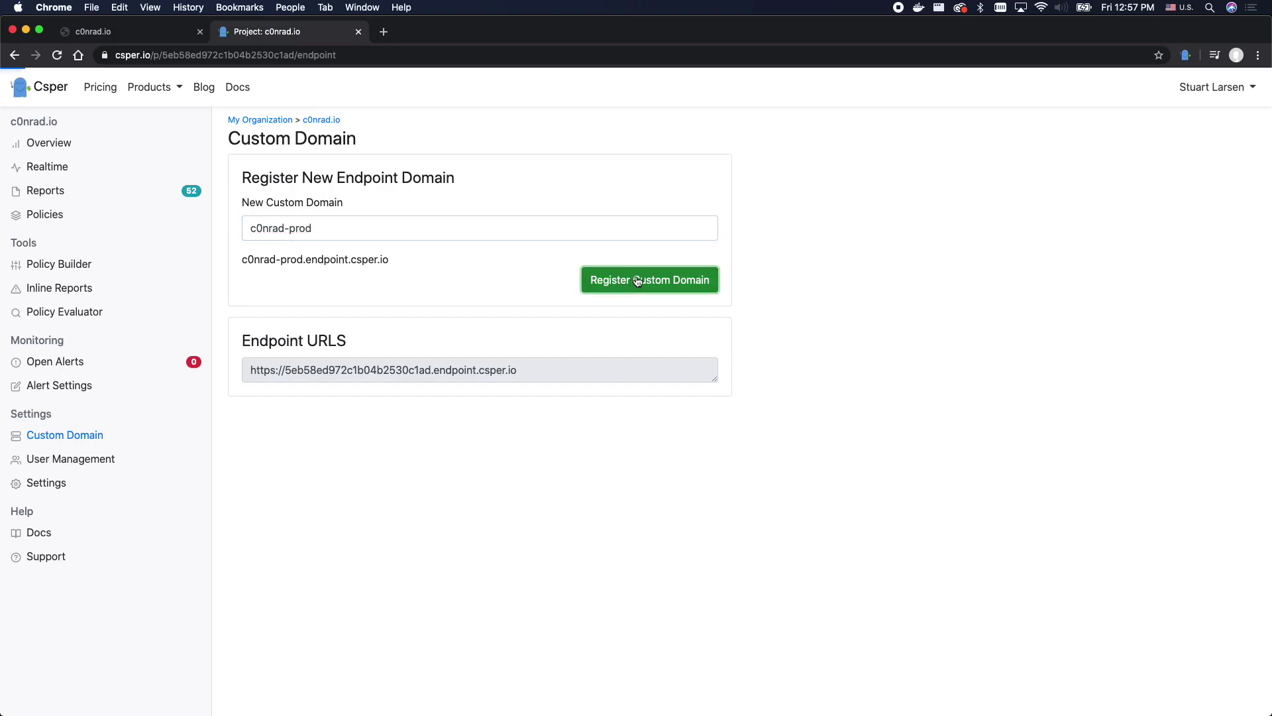
pyautogui.tripleClick(358, 380)
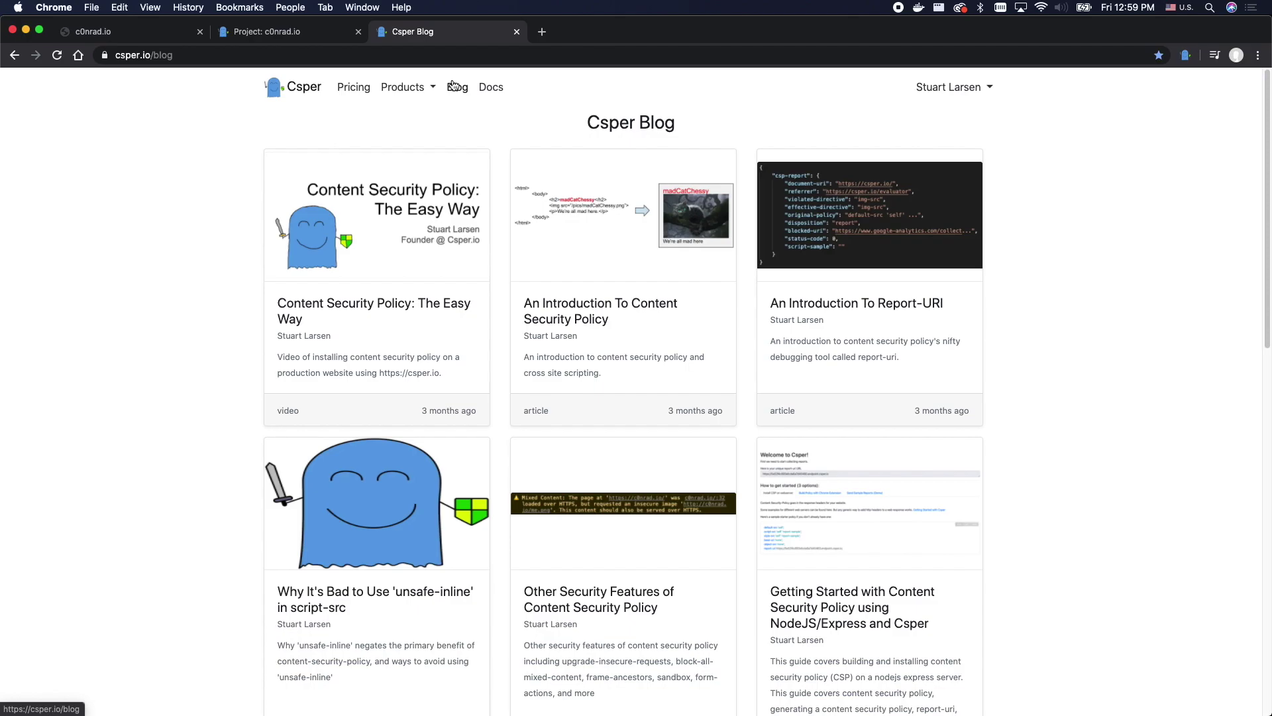
# - Find the NodeJS/Express header example in Csper's Deploying CSP code snippets
pyautogui.click(490, 88)
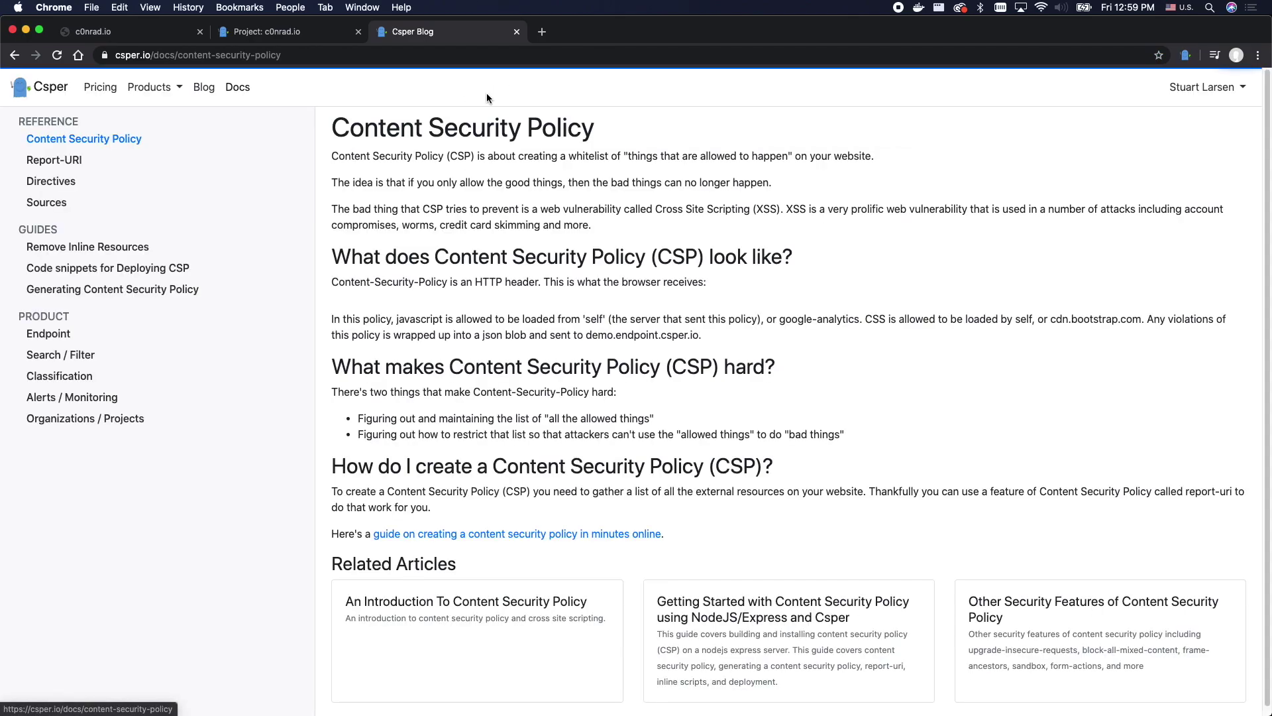
pyautogui.click(106, 268)
pyautogui.moveTo(543, 486); pyautogui.dragTo(546, 530)
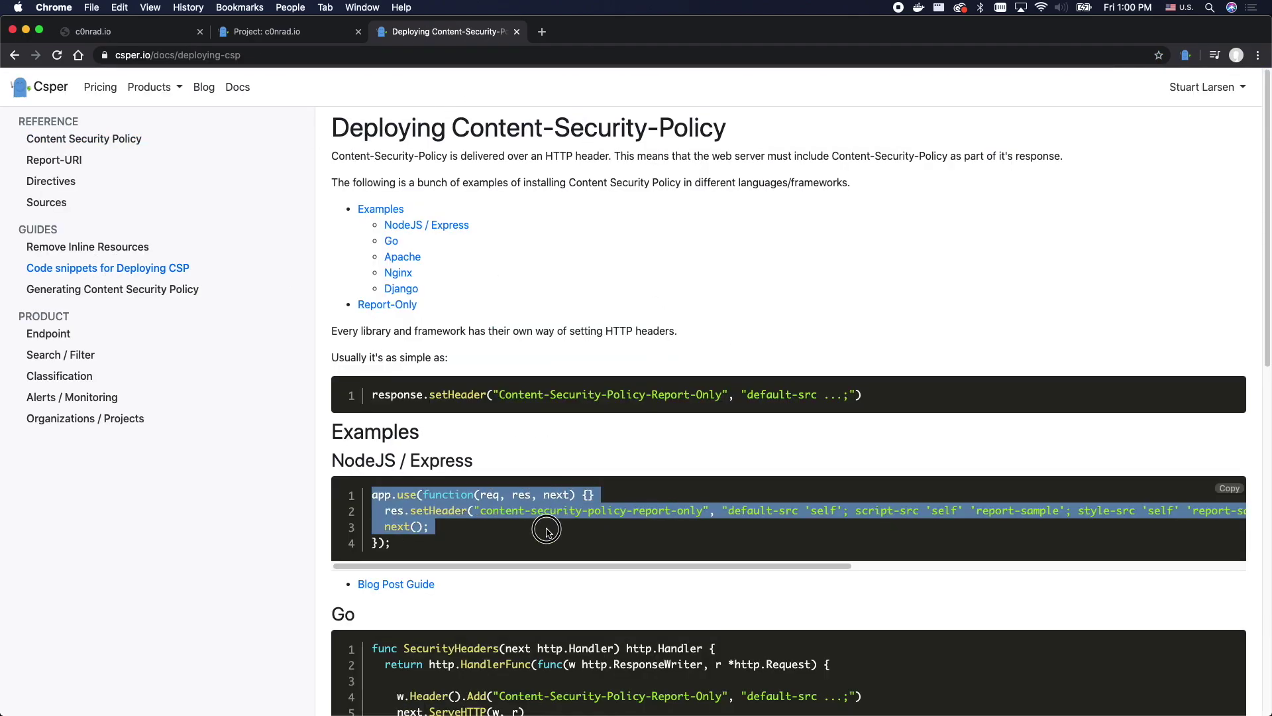
pyautogui.click(546, 535)
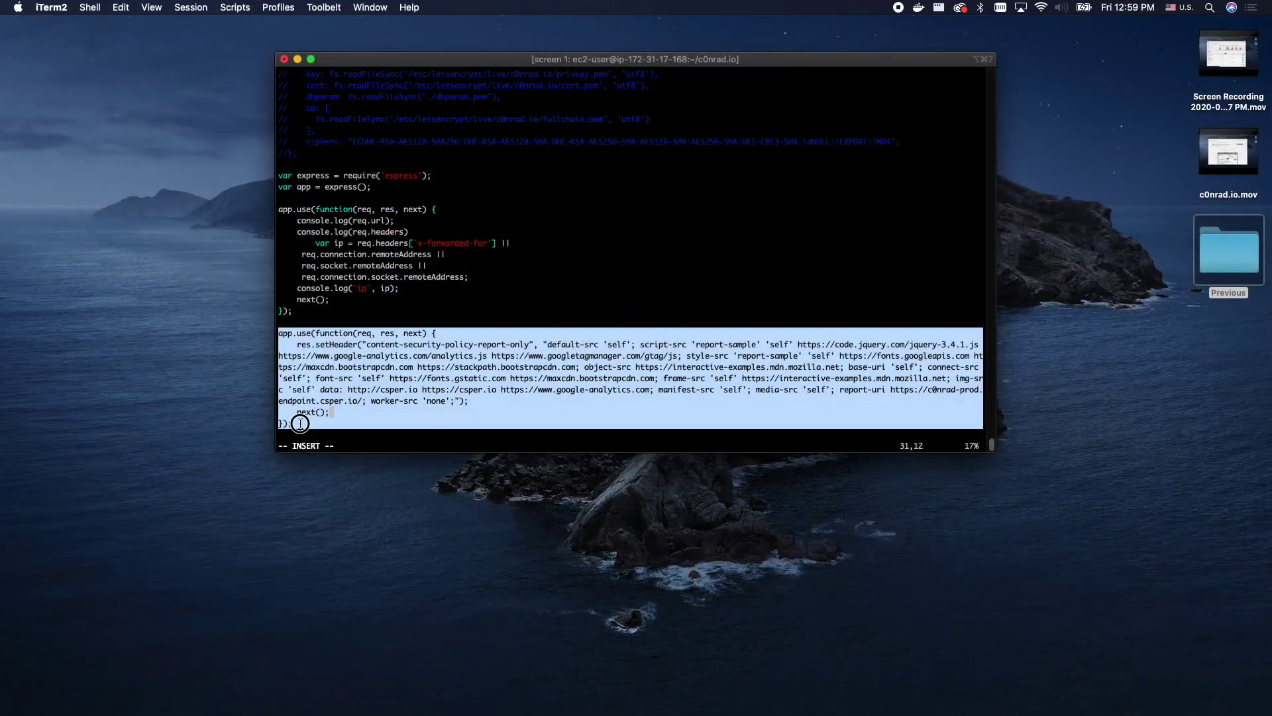
# - Save the Express server file with the report-only CSP header and quit vim
pyautogui.click(300, 423)
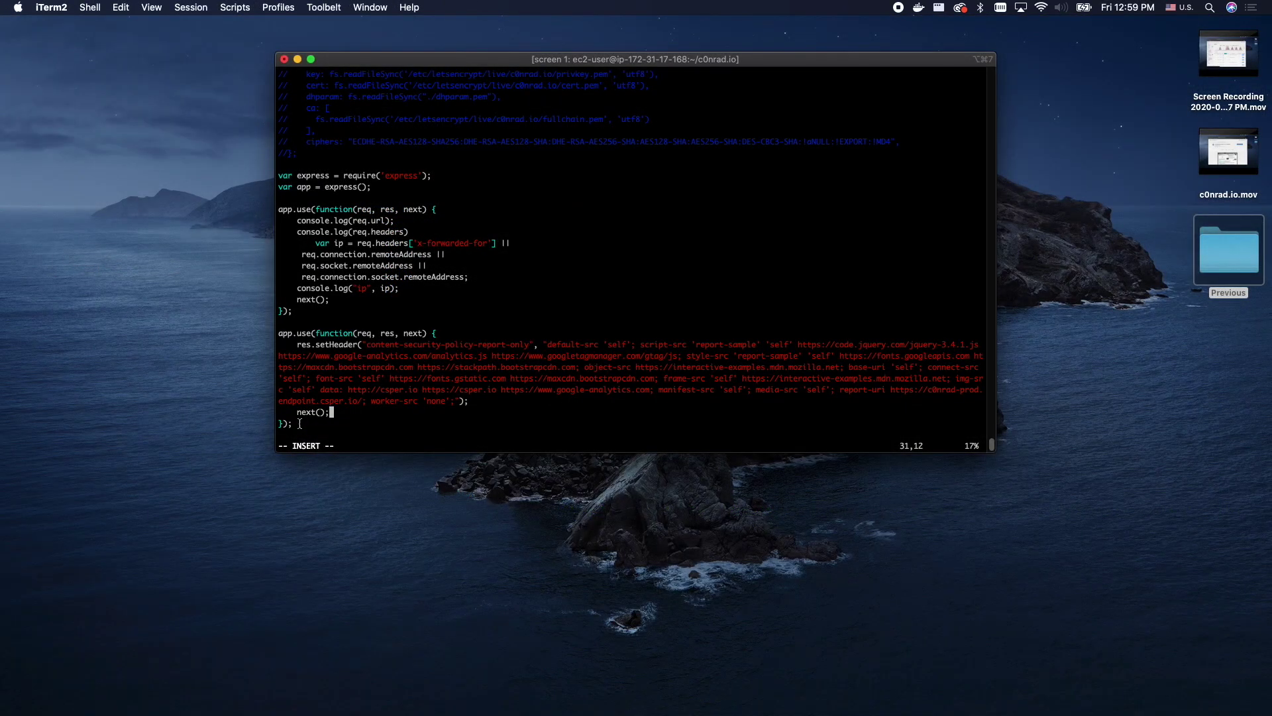
pyautogui.press('Escape')
pyautogui.write(':w')
pyautogui.press('Return')
pyautogui.write(':q')
pyautogui.press('Return')
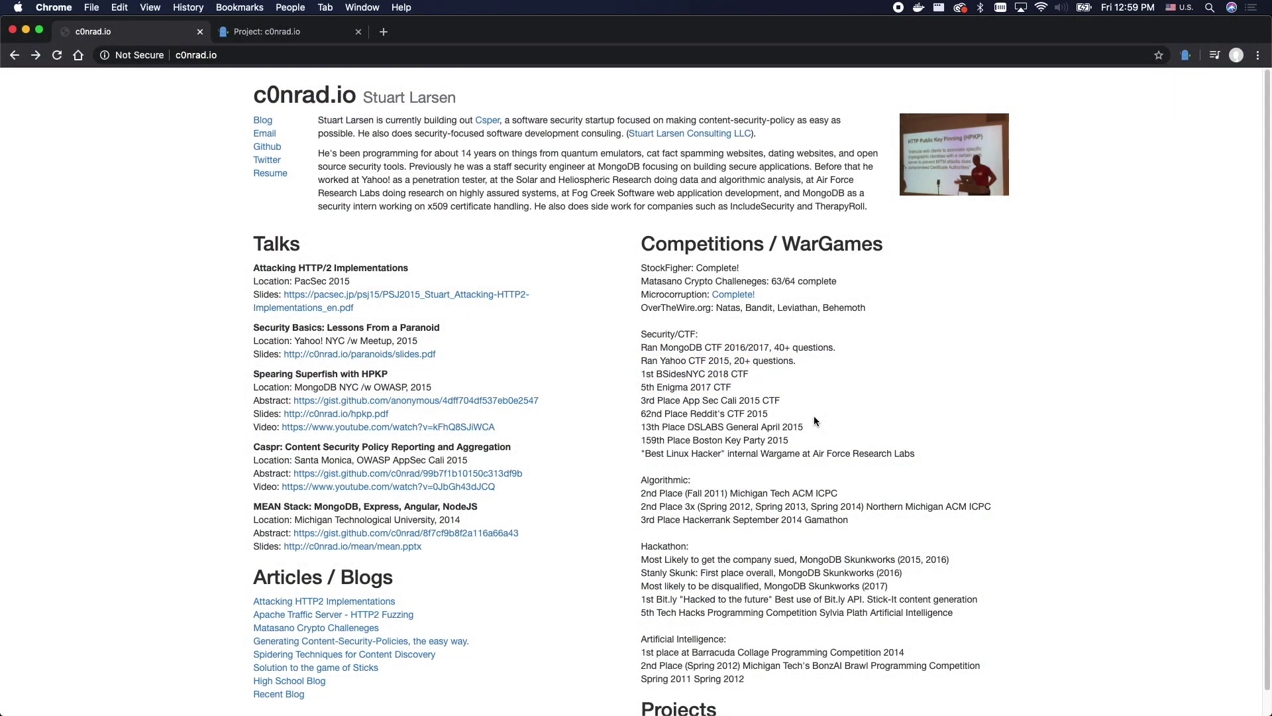
# - Reload c0nrad.io with DevTools Network open and check its content-security-policy-report-only response header
pyautogui.press('super+alt+j')
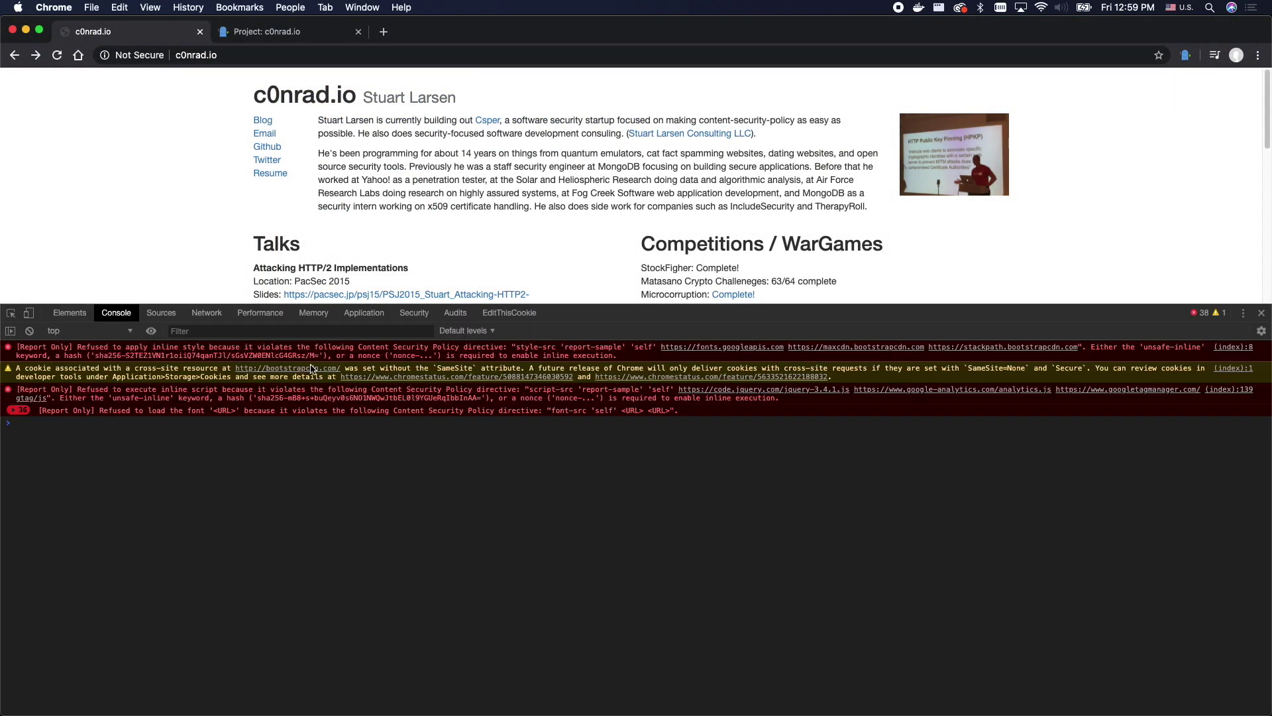
pyautogui.click(208, 313)
pyautogui.press('super+r')
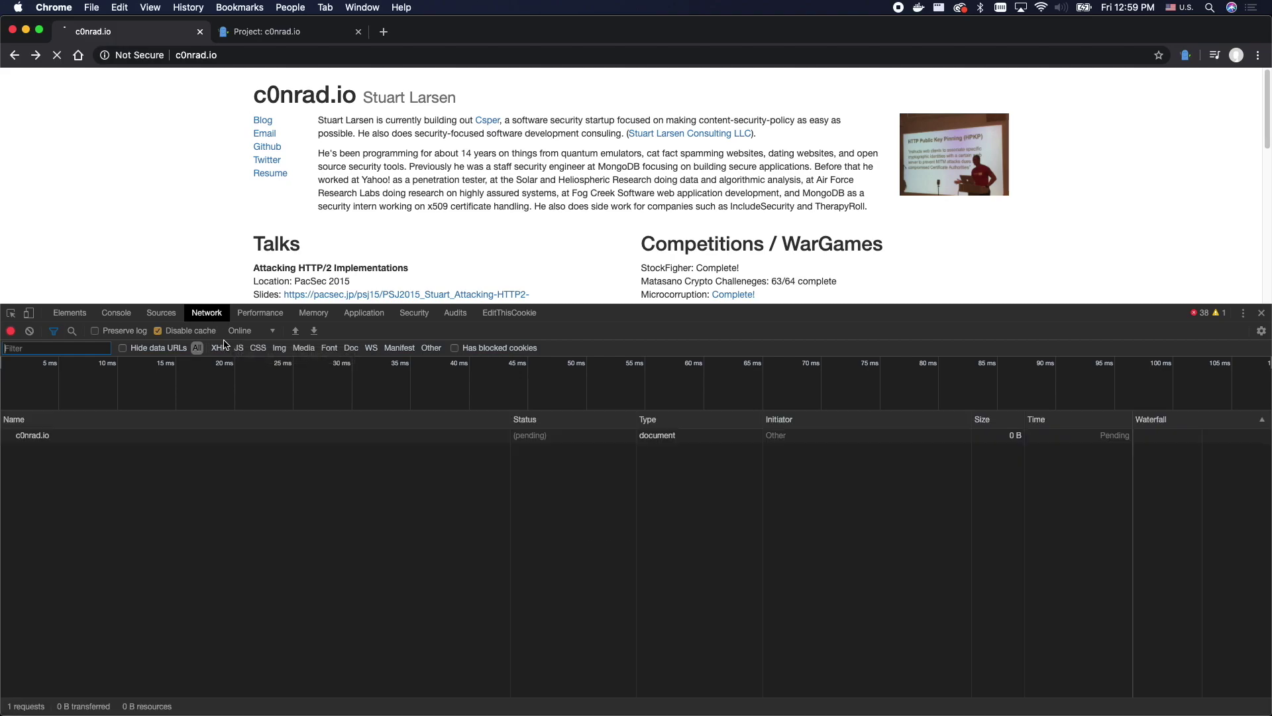
pyautogui.click(103, 437)
pyautogui.scroll(-3, 731, 651)
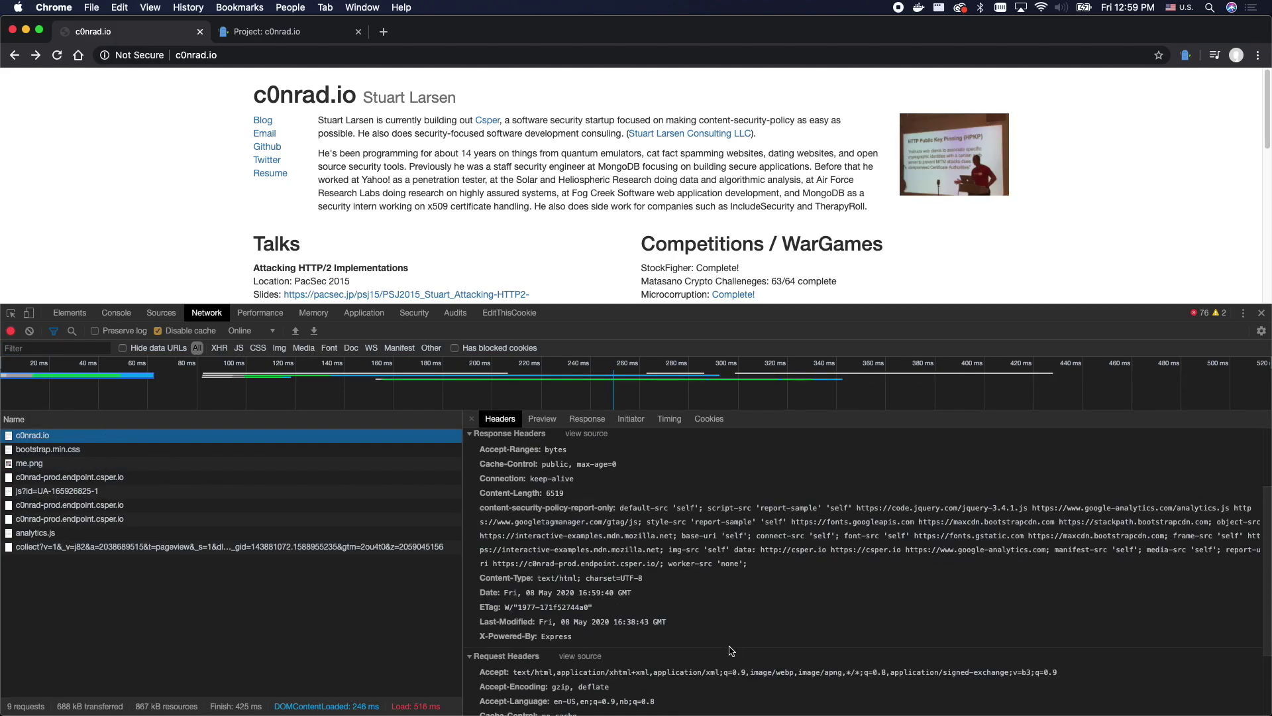
pyautogui.tripleClick(521, 569)
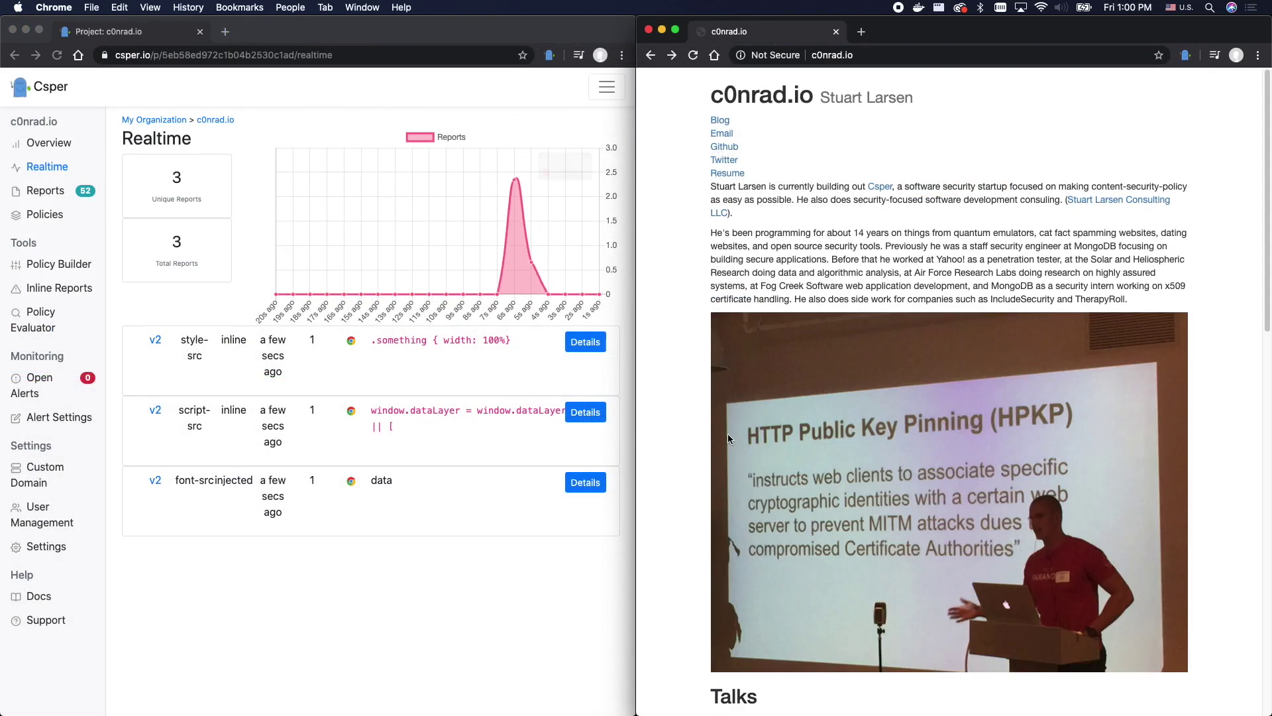
# - Reload c0nrad.io in a new tab to send fresh style-src, script-src and font-src reports
pyautogui.press('super+alt+i')
pyautogui.scroll(-15, 888, 226)
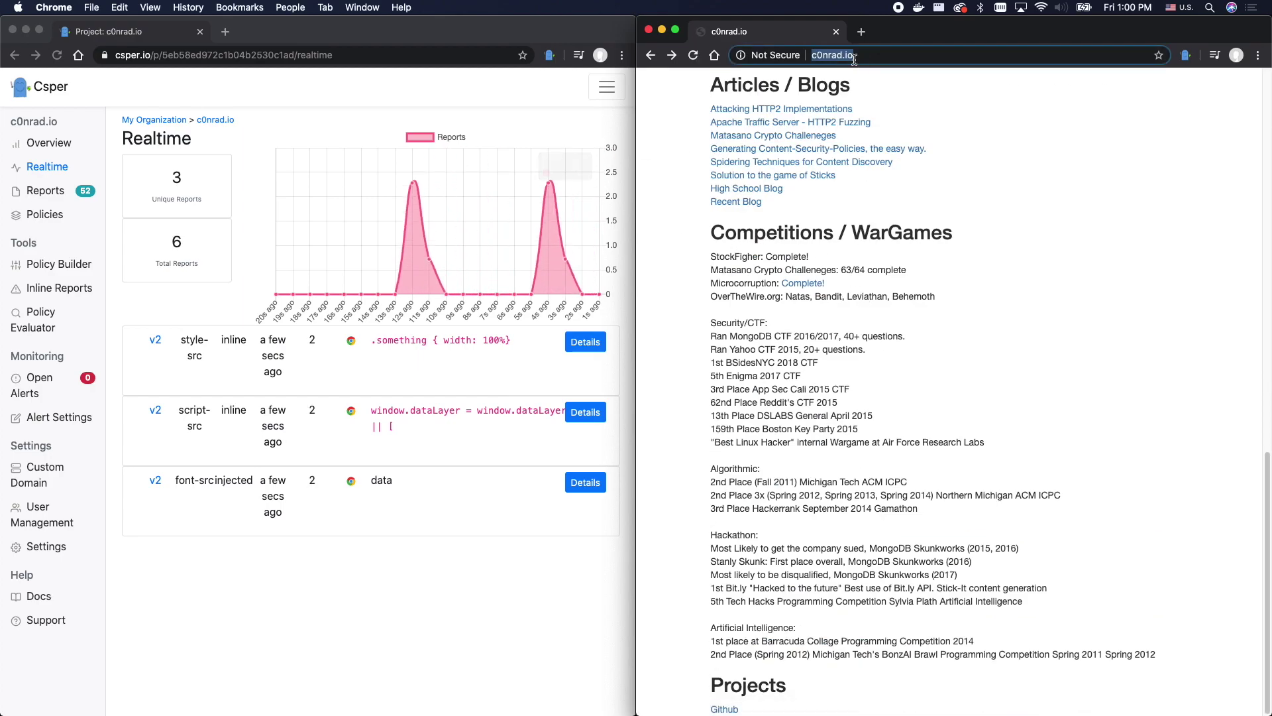
pyautogui.click(861, 31)
pyautogui.write('c0nrad')
pyautogui.press('Return')
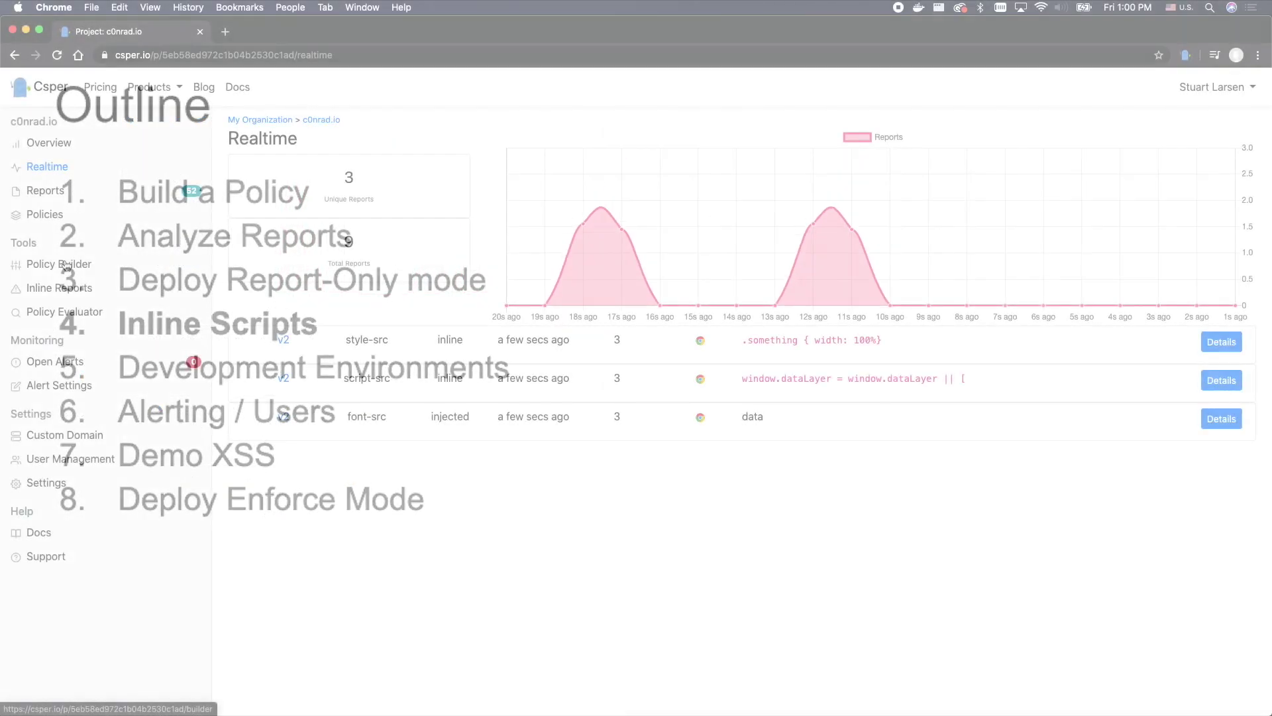
# - Show policy v2's inline content in the Inline Reports helper
pyautogui.click(65, 288)
pyautogui.click(343, 245)
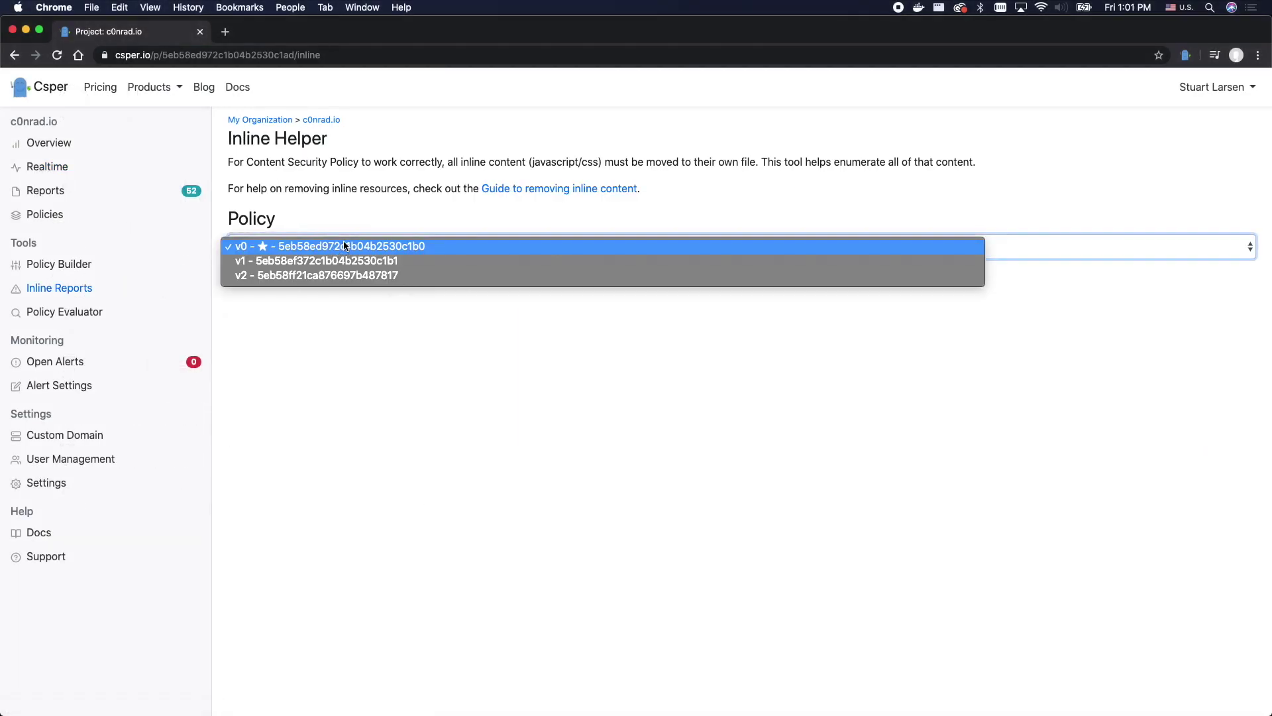
pyautogui.click(335, 280)
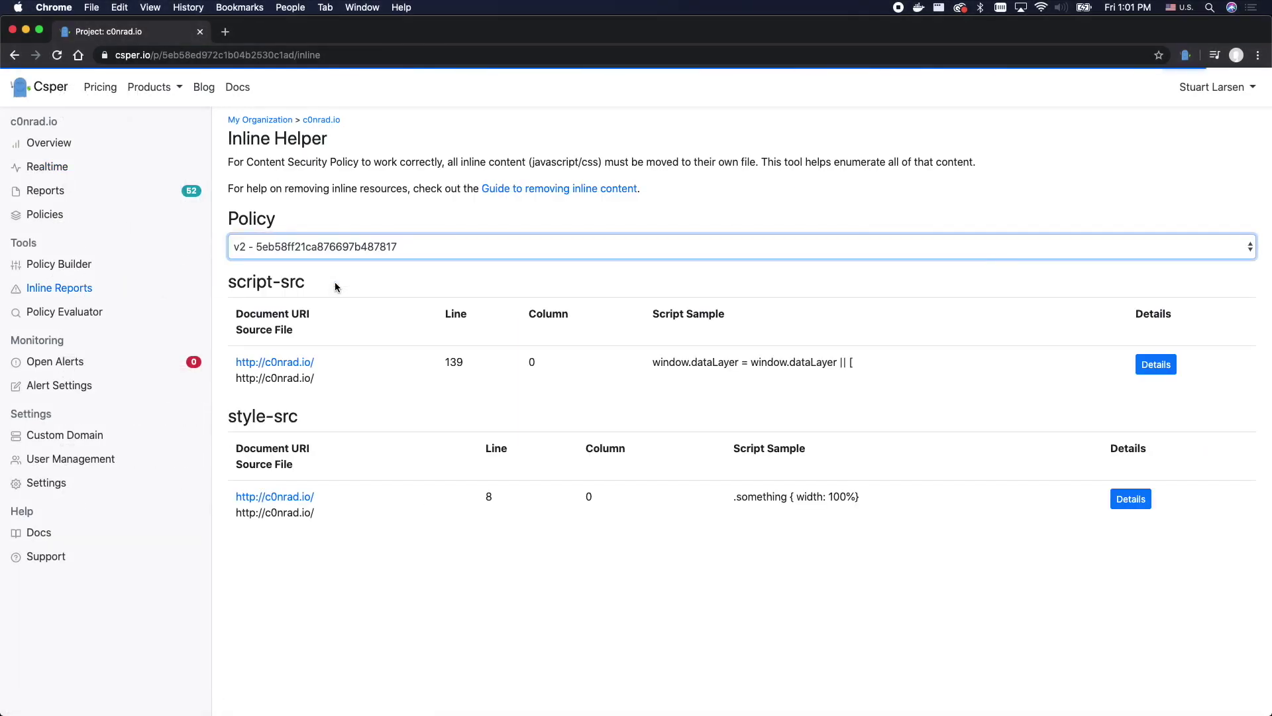
# - Select the inline script sample, its line number 139 and the source file URL
pyautogui.tripleClick(726, 367)
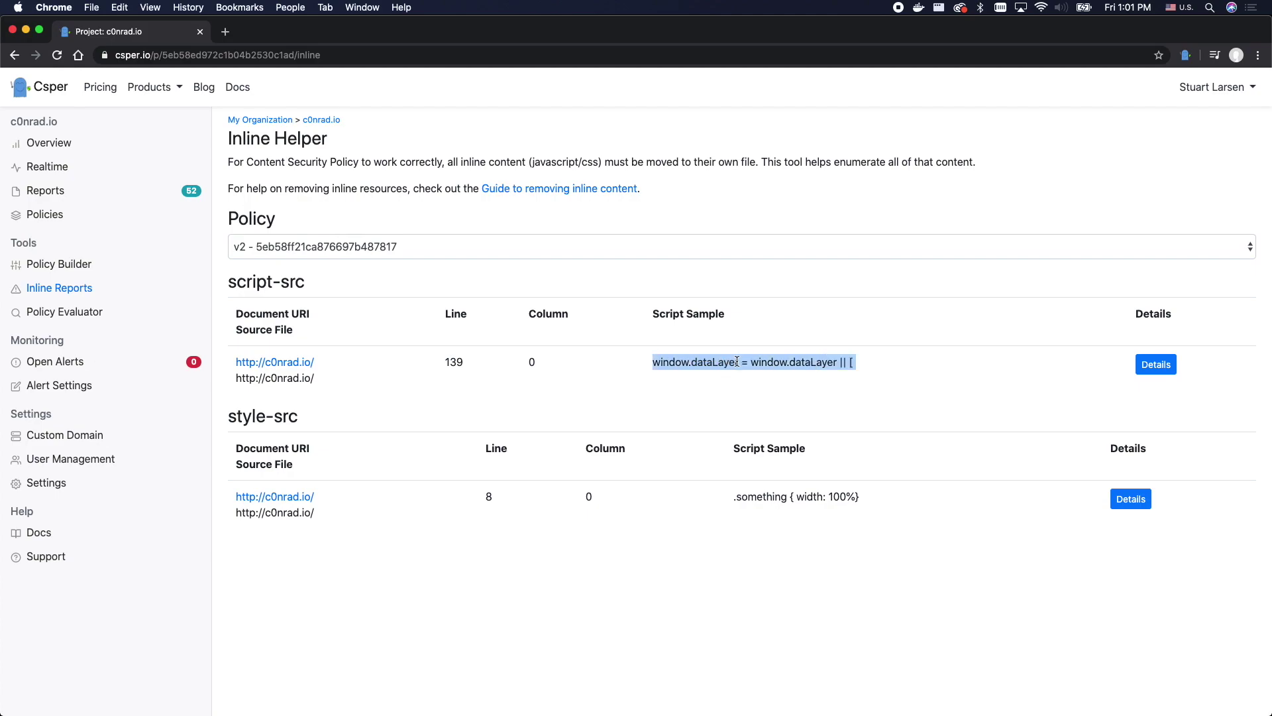
pyautogui.doubleClick(448, 362)
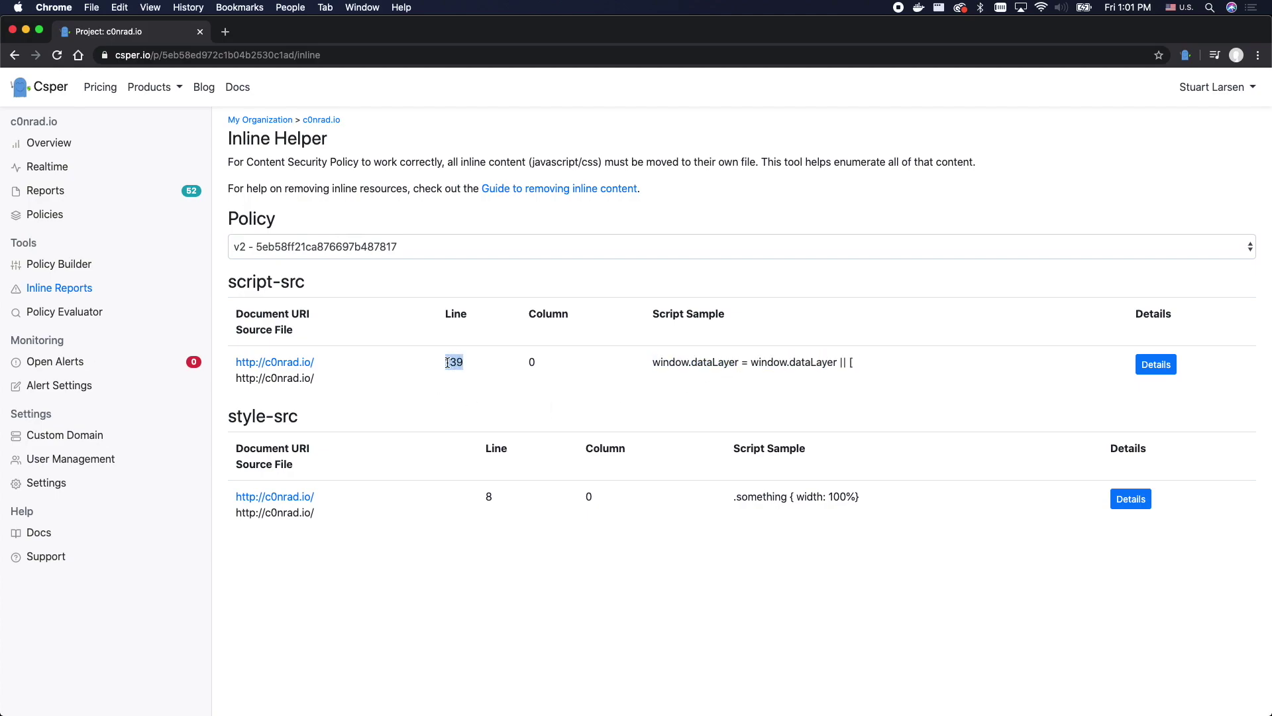
pyautogui.tripleClick(262, 377)
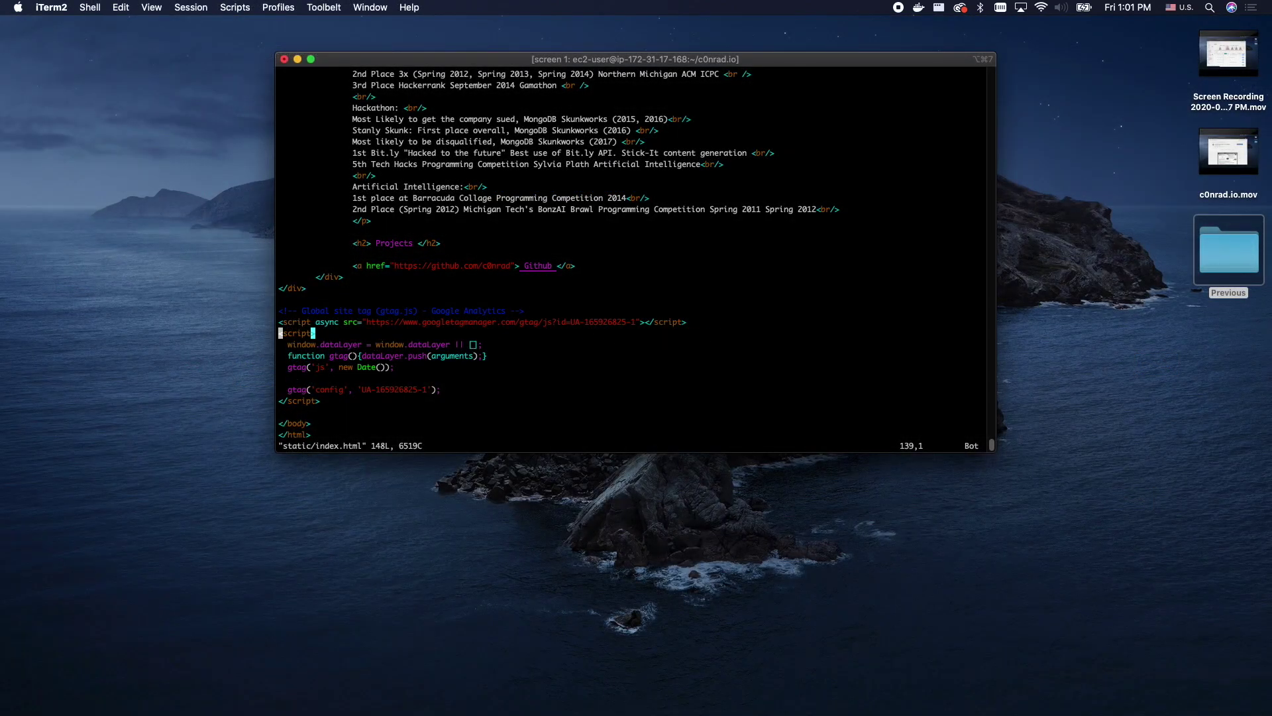
# - Add <script src="/ga.js"></script> on a new line above the inline script
pyautogui.hotkey('shift', 'o')
pyautogui.write('<s')
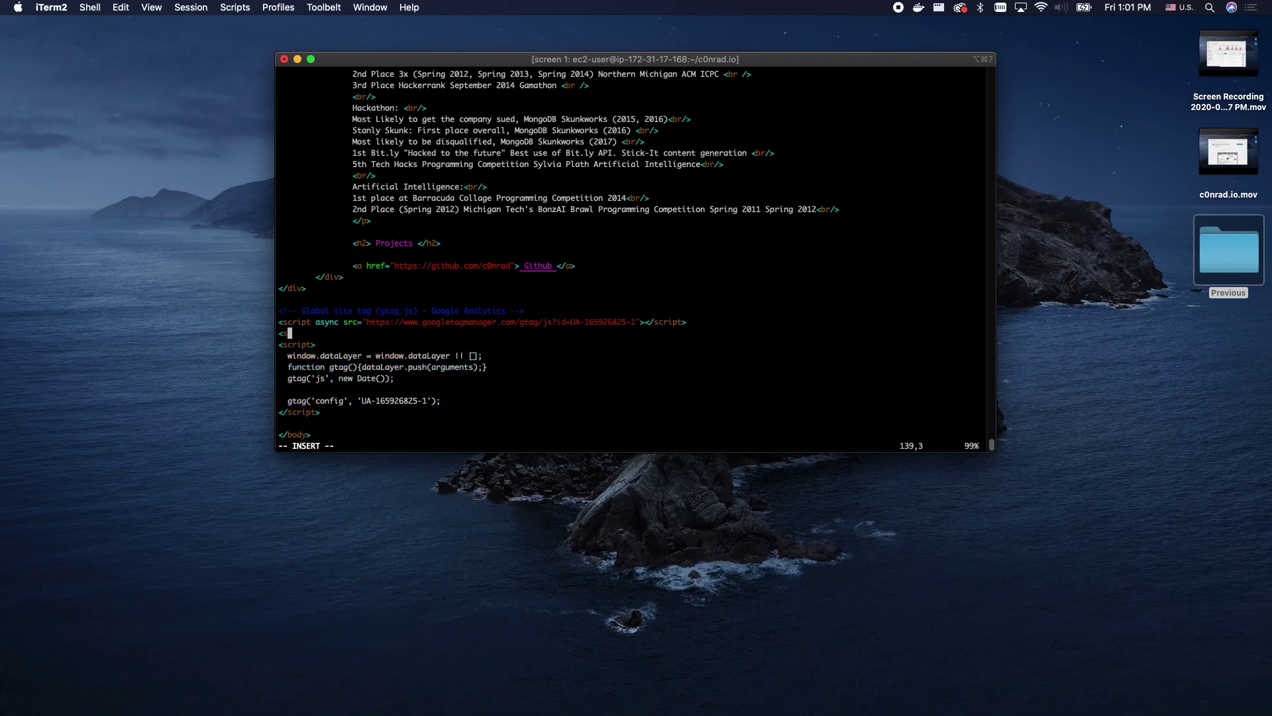
pyautogui.write('cript')
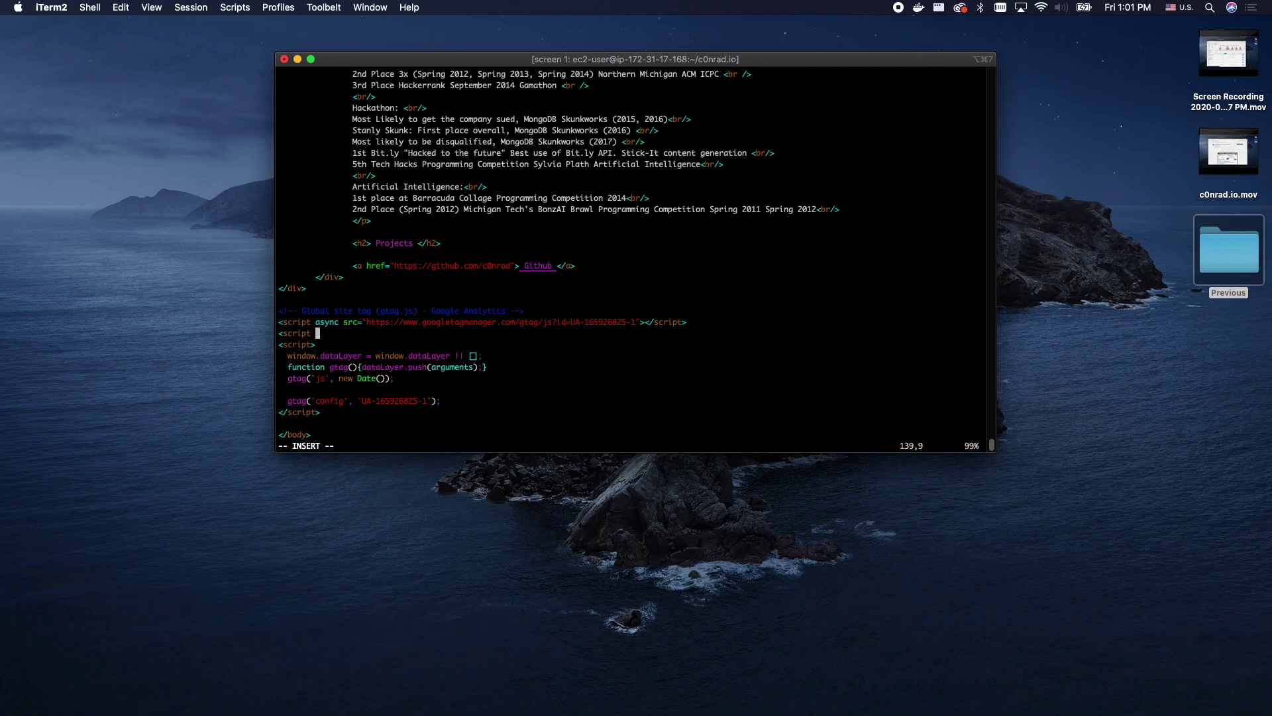
pyautogui.write(' src=""/ga.js')
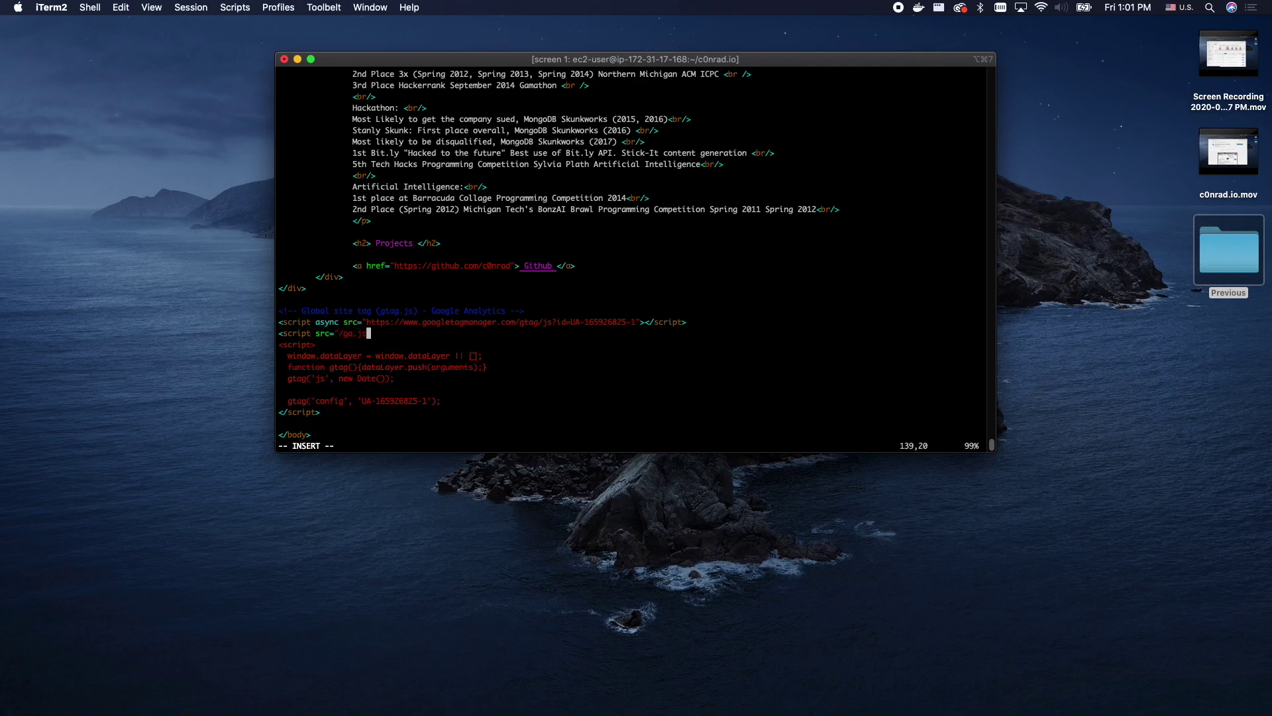
pyautogui.press('Right')
pyautogui.write('></script>')
pyautogui.press('Return')
pyautogui.press('Return')
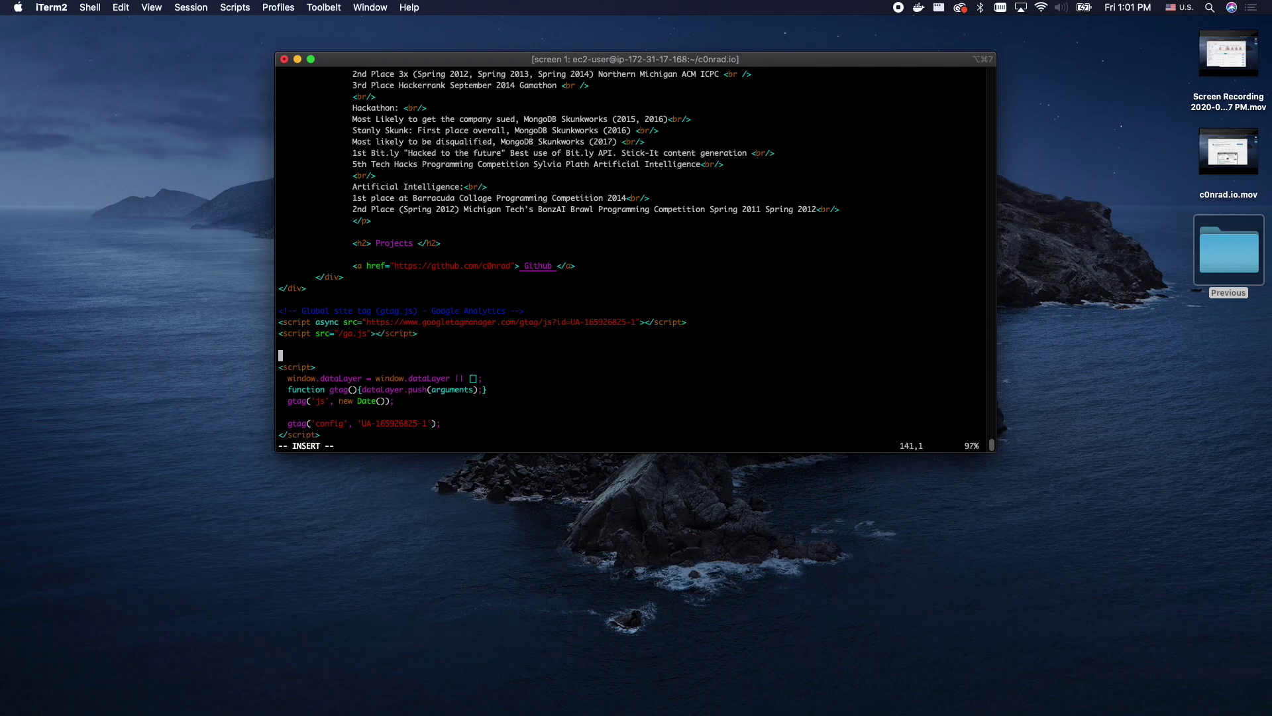
pyautogui.press('BackSpace')
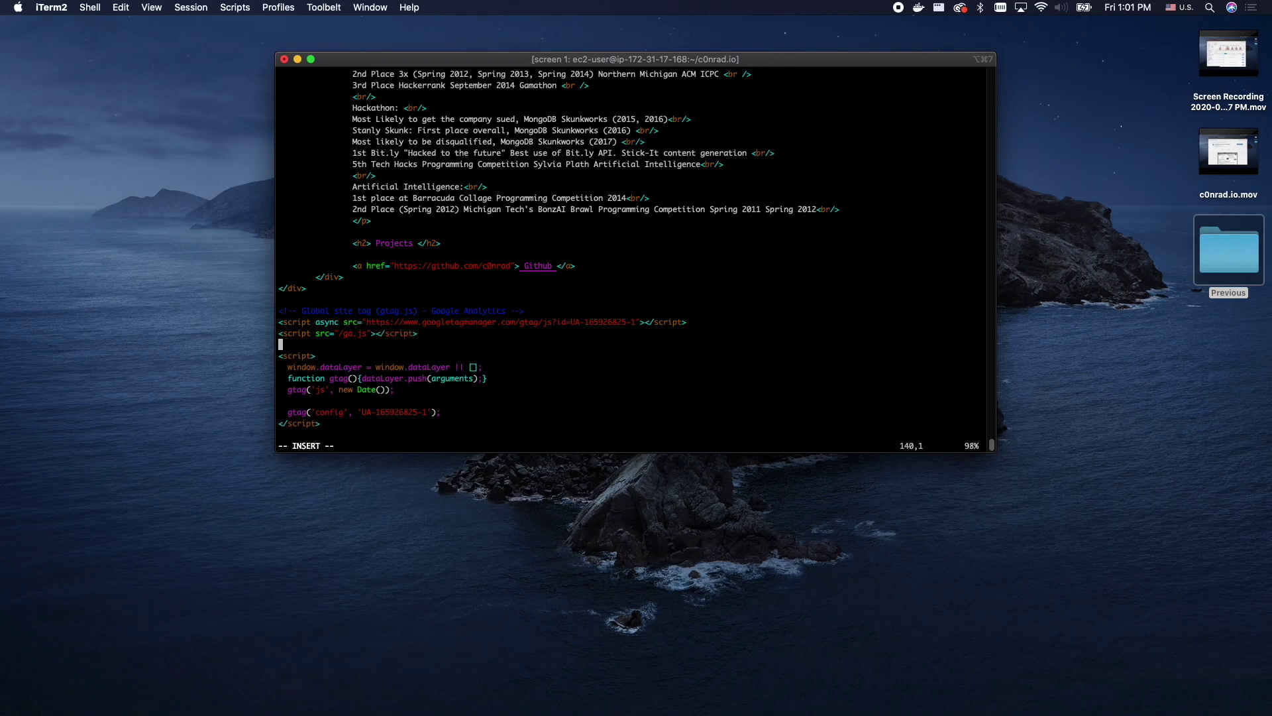
pyautogui.press('Escape')
# - Delete the inline Google Analytics script block, then save the file and quit vim
pyautogui.press('j')
pyautogui.press('$')
pyautogui.press('d')
pyautogui.press('d')
pyautogui.press('d')
pyautogui.press('d')
pyautogui.press('d')
pyautogui.press('d')
pyautogui.press('d')
pyautogui.press('d')
pyautogui.press('d')
pyautogui.press('d')
pyautogui.press('d')
pyautogui.press('d')
pyautogui.press('d')
pyautogui.press('d')
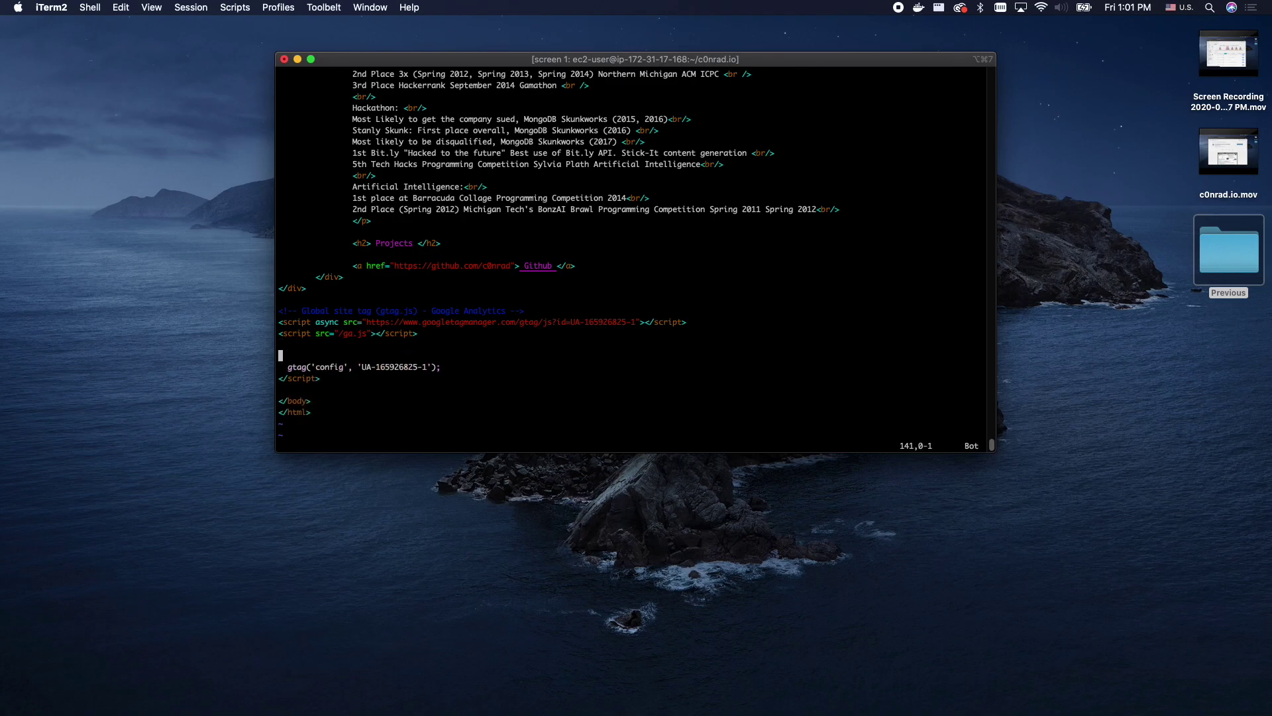
pyautogui.press('d')
pyautogui.press('d')
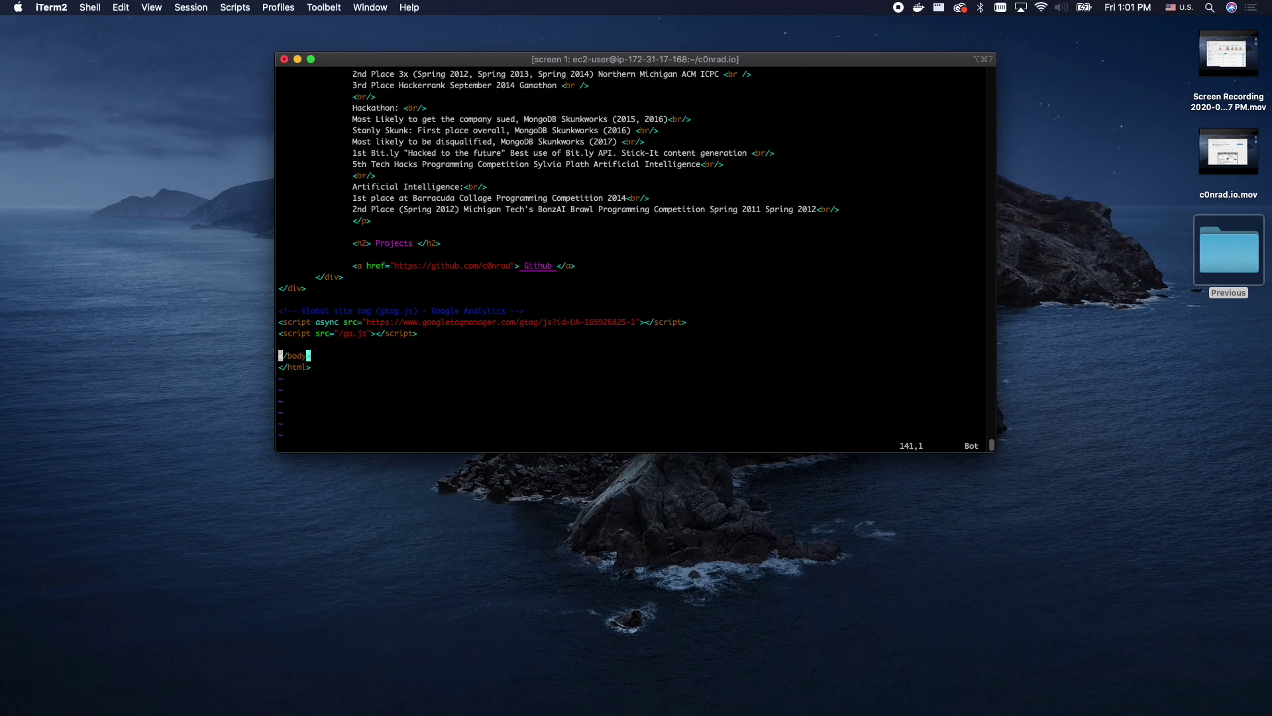
pyautogui.write(':w')
pyautogui.press('Return')
pyautogui.write(':q')
pyautogui.press('Return')
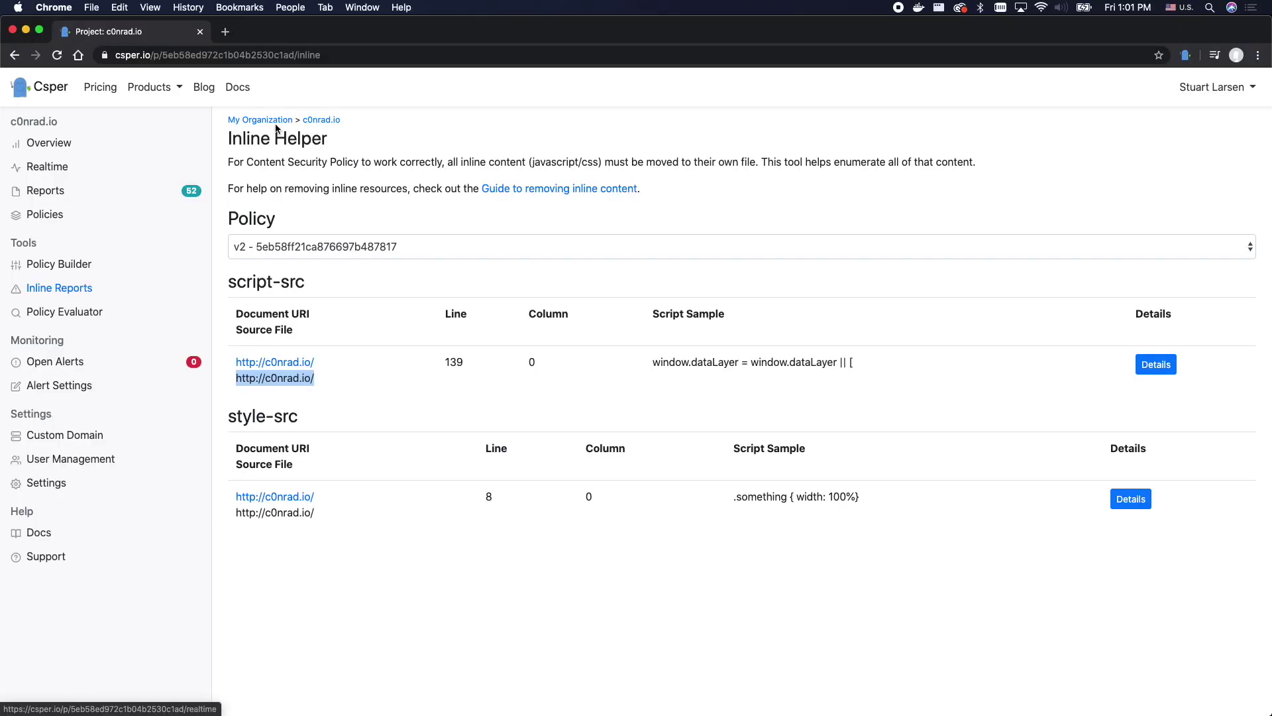
# - Create a new organization project named stage.c0nrad.io
pyautogui.click(280, 119)
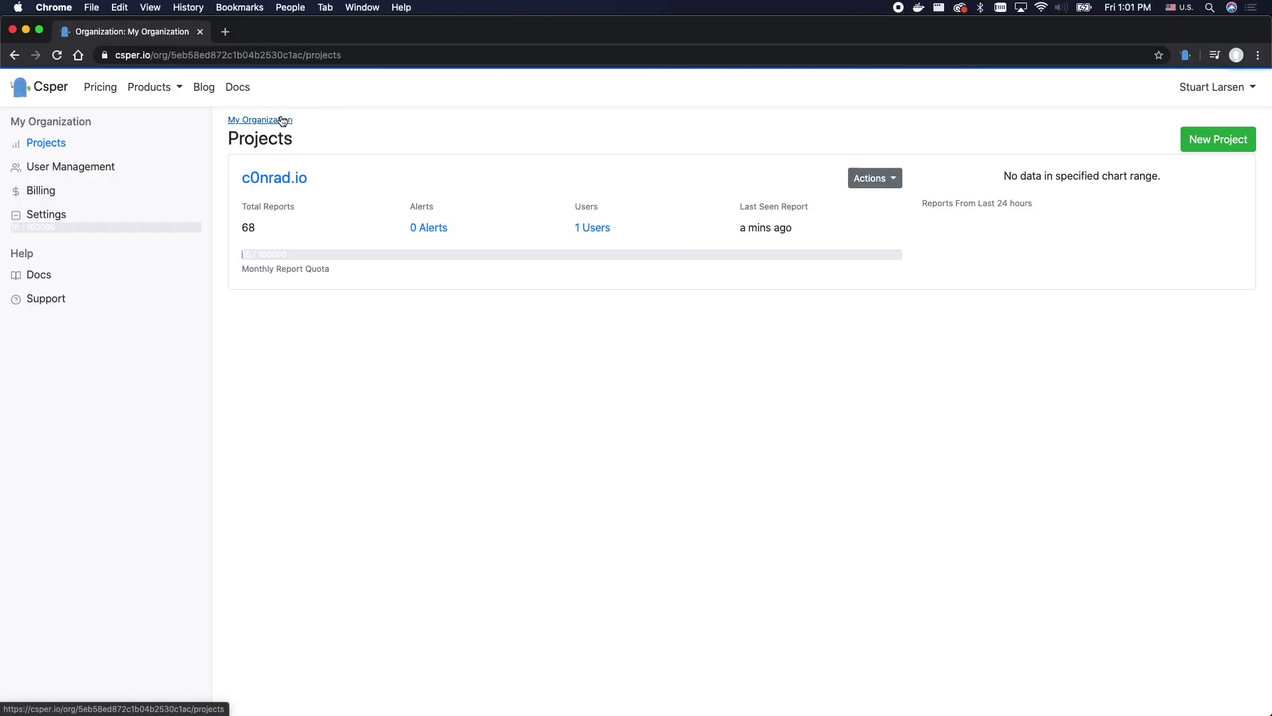
pyautogui.click(1225, 143)
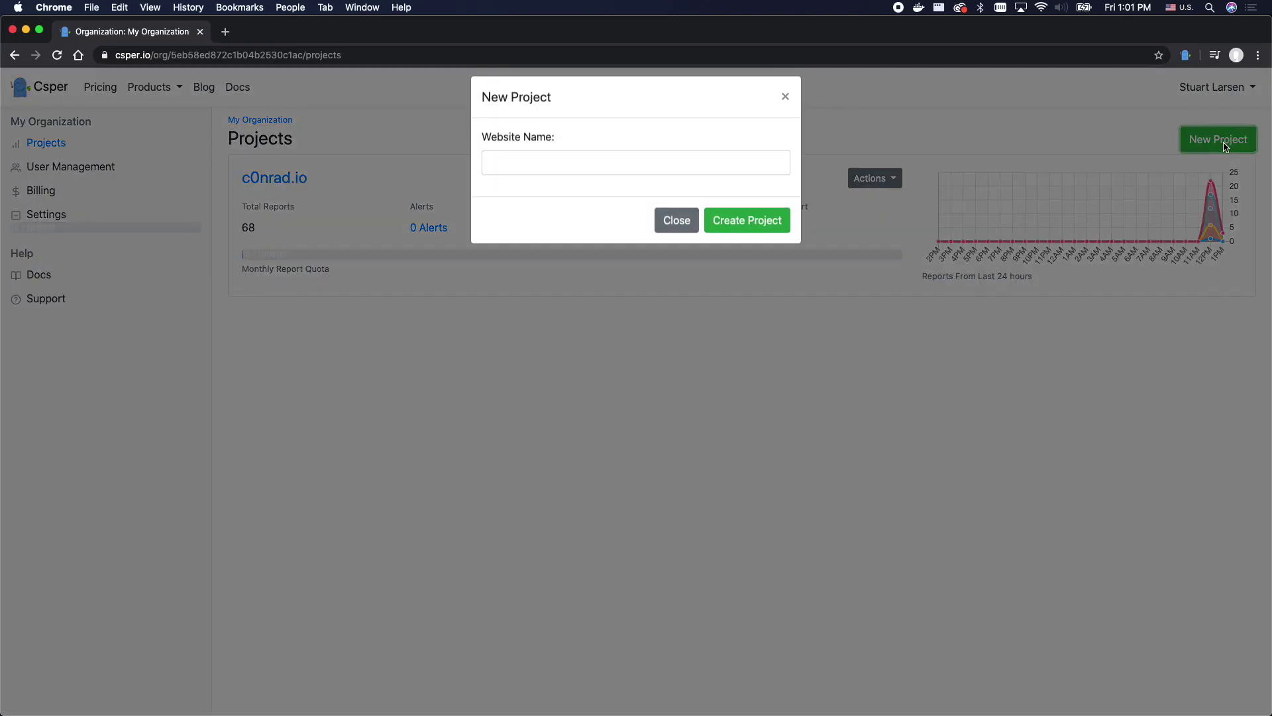
pyautogui.click(610, 163)
pyautogui.write('stage.c0nrad.io')
pyautogui.click(752, 232)
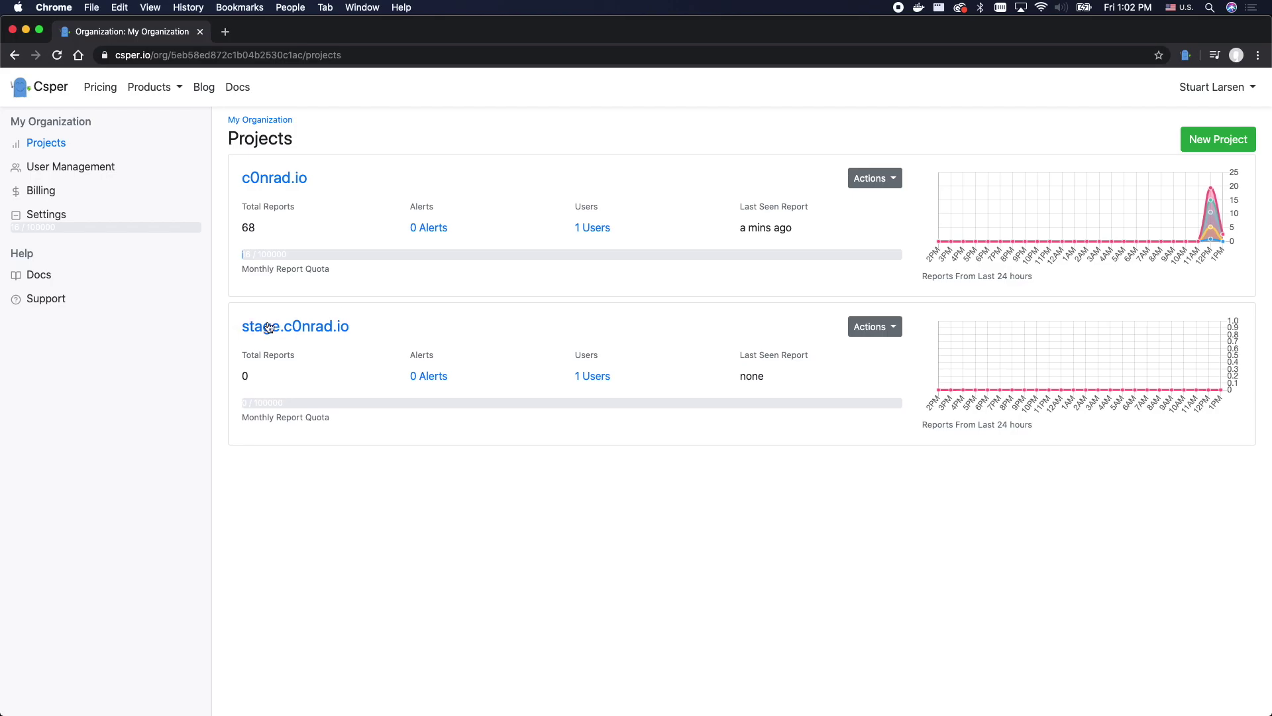
# - Create a second project named dev.c0nrad.io
pyautogui.click(1219, 139)
pyautogui.press('Left')
pyautogui.press('Left')
pyautogui.press('Left')
pyautogui.press('Left')
pyautogui.press('Left')
pyautogui.press('Left')
pyautogui.press('Left')
pyautogui.press('Left')
pyautogui.press('Left')
pyautogui.press('Left')
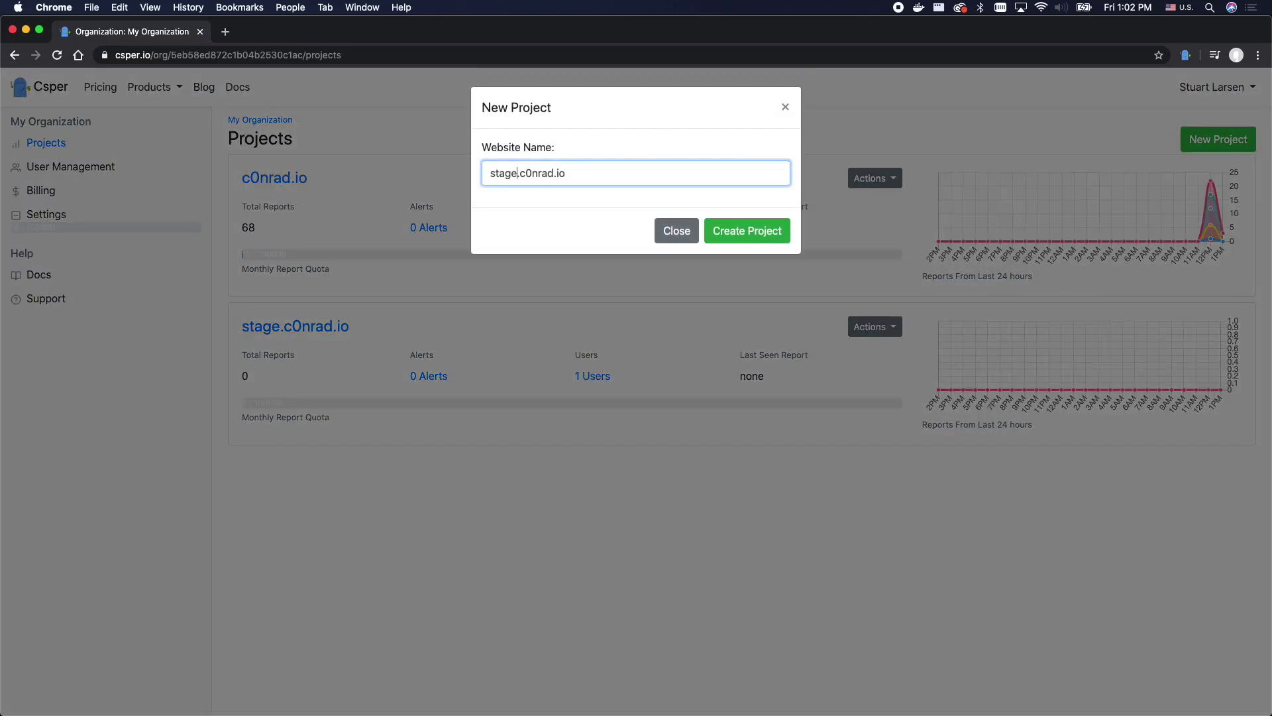
pyautogui.press('BackSpace')
pyautogui.press('BackSpace')
pyautogui.press('BackSpace')
pyautogui.press('BackSpace')
pyautogui.press('BackSpace')
pyautogui.write('dev')
pyautogui.click(730, 236)
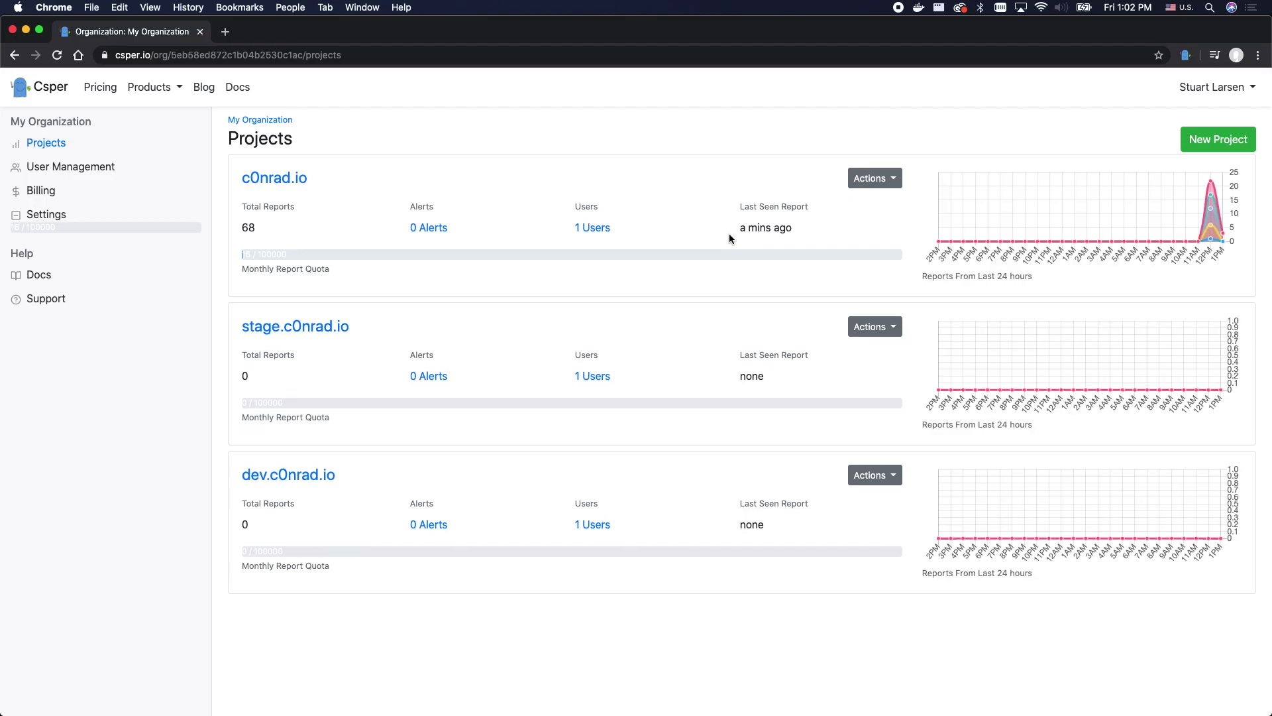
# - Register c0nrad-stage.endpoint.csper.io as the stage.c0nrad.io project's custom domain
pyautogui.click(285, 330)
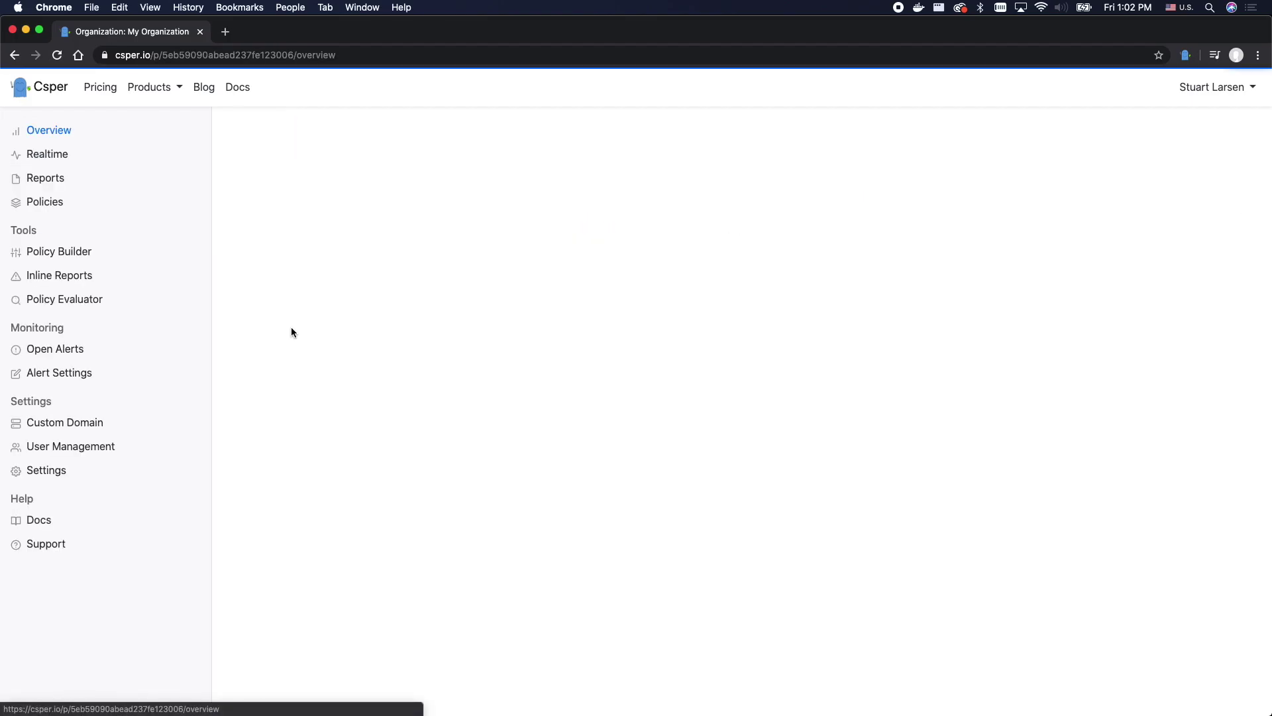
pyautogui.click(94, 435)
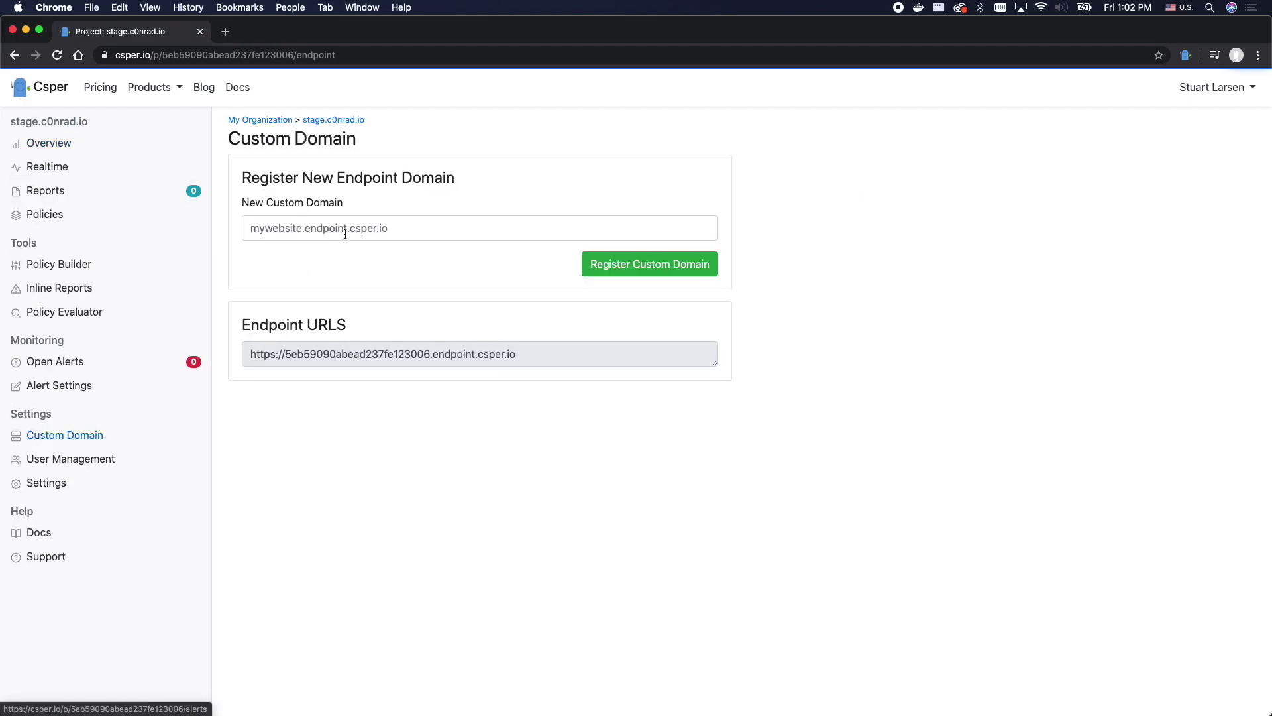
pyautogui.click(347, 227)
pyautogui.write('c0nrad-stage')
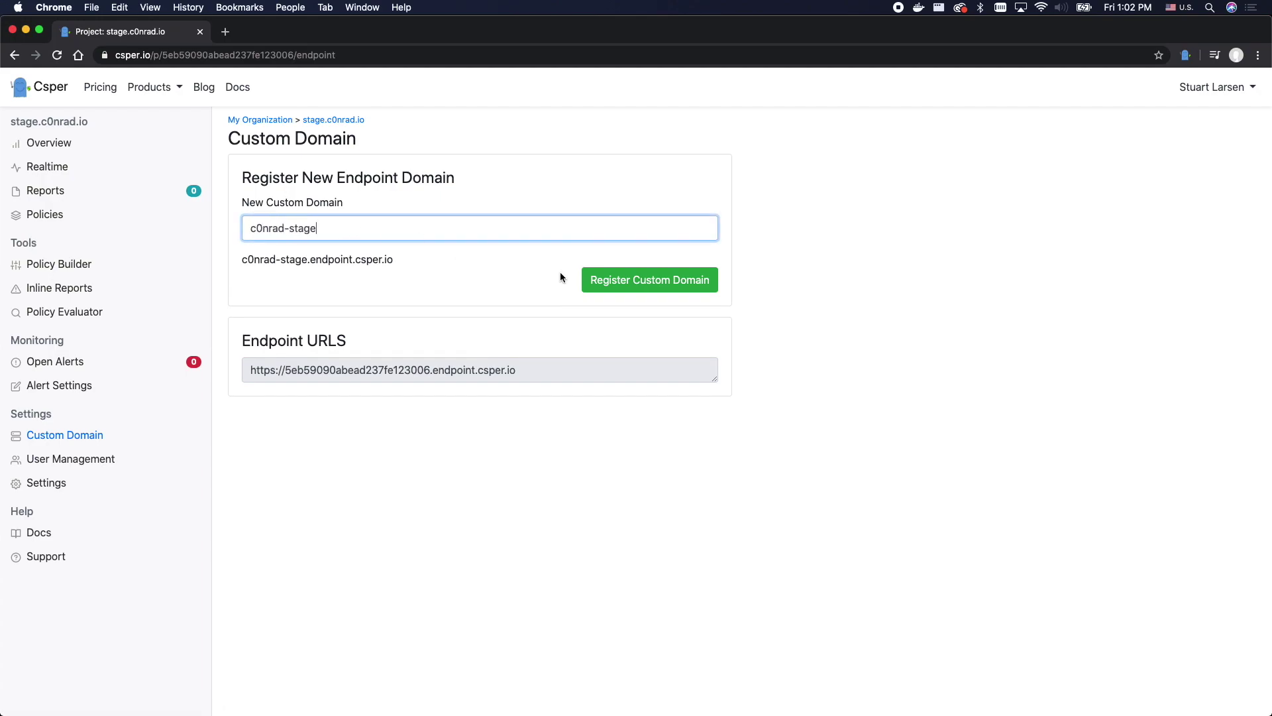
pyautogui.click(630, 279)
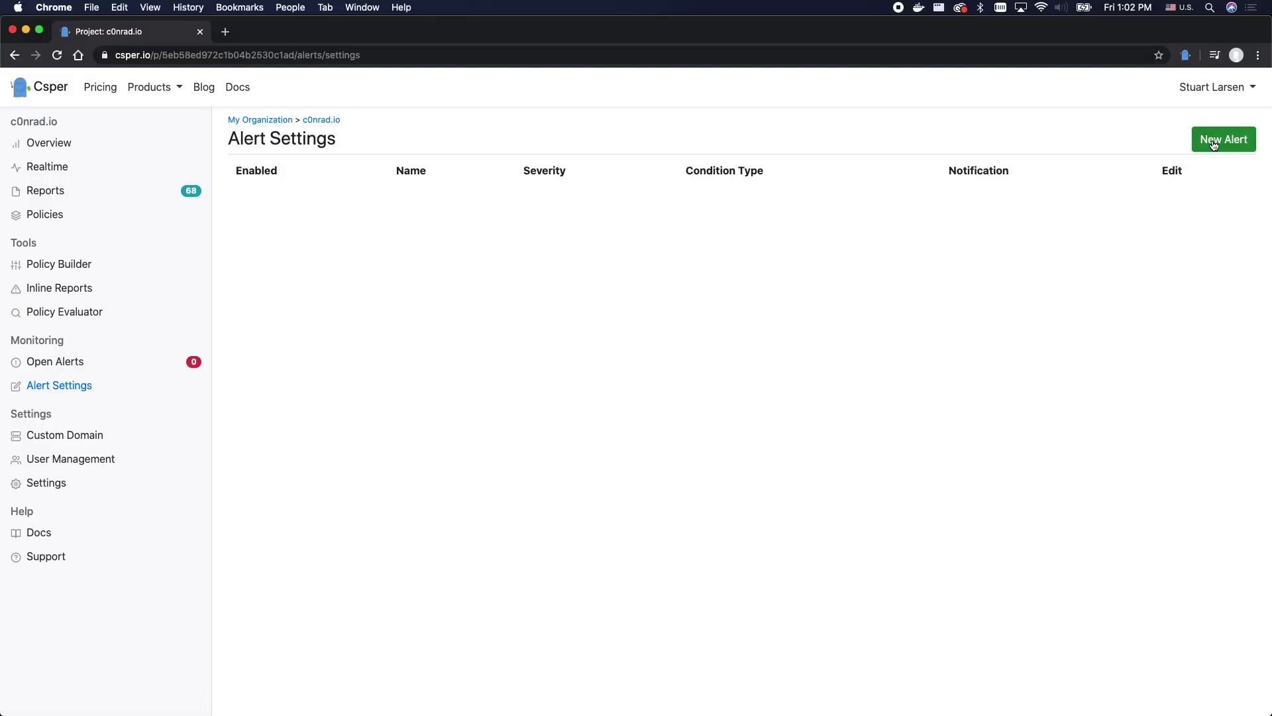
# - Create an alert named 'Attempted XSS' matching inline, source and injected classifications
pyautogui.click(1225, 137)
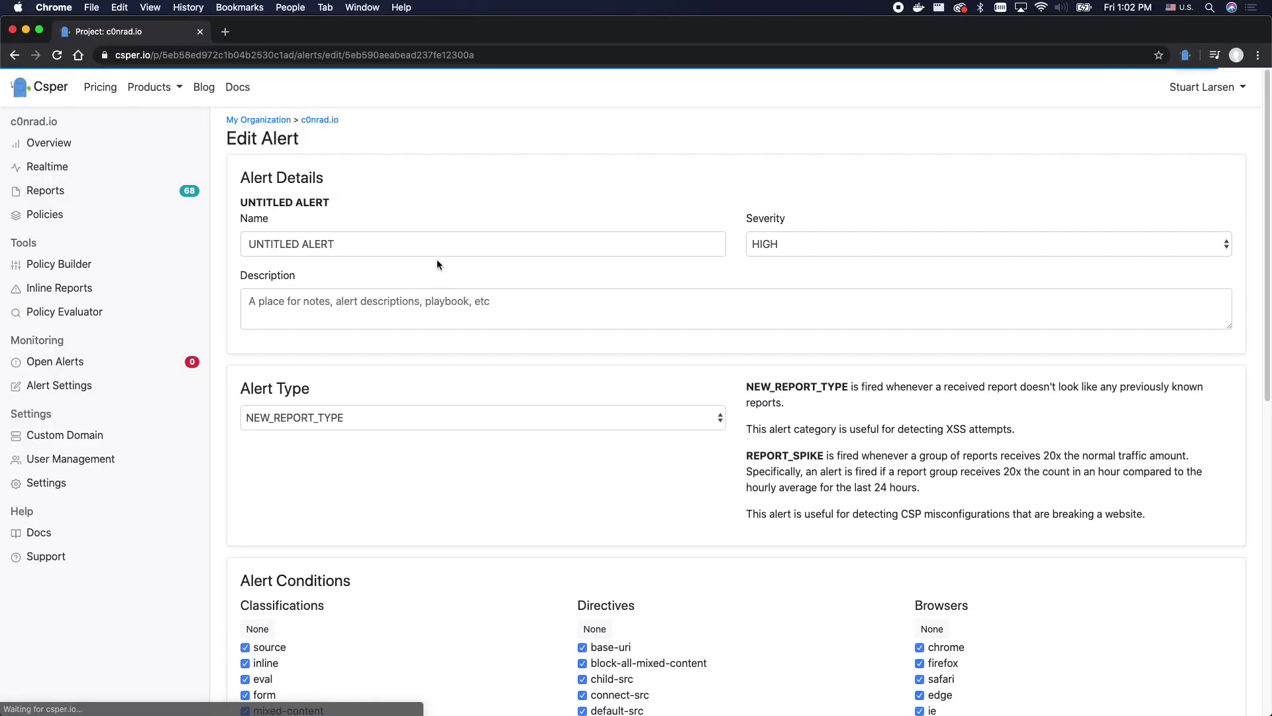
pyautogui.tripleClick(402, 236)
pyautogui.write('A')
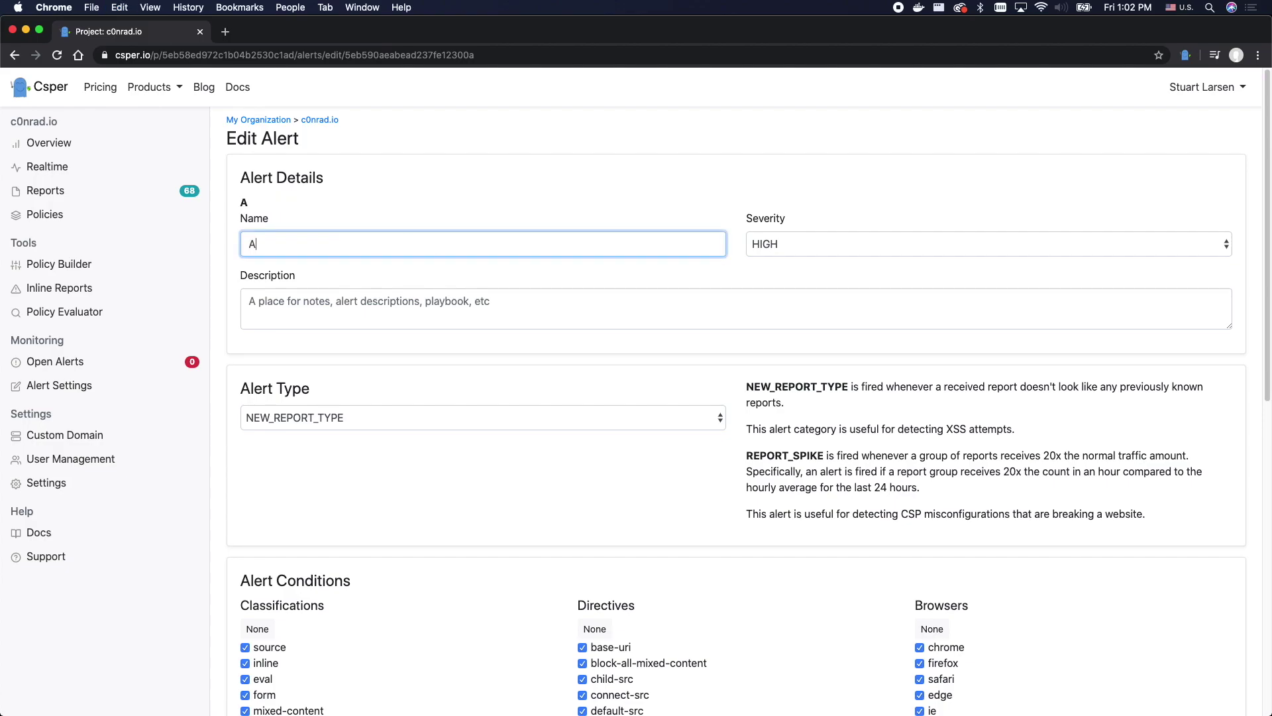
pyautogui.write('ttempted XSS')
pyautogui.press('Tab')
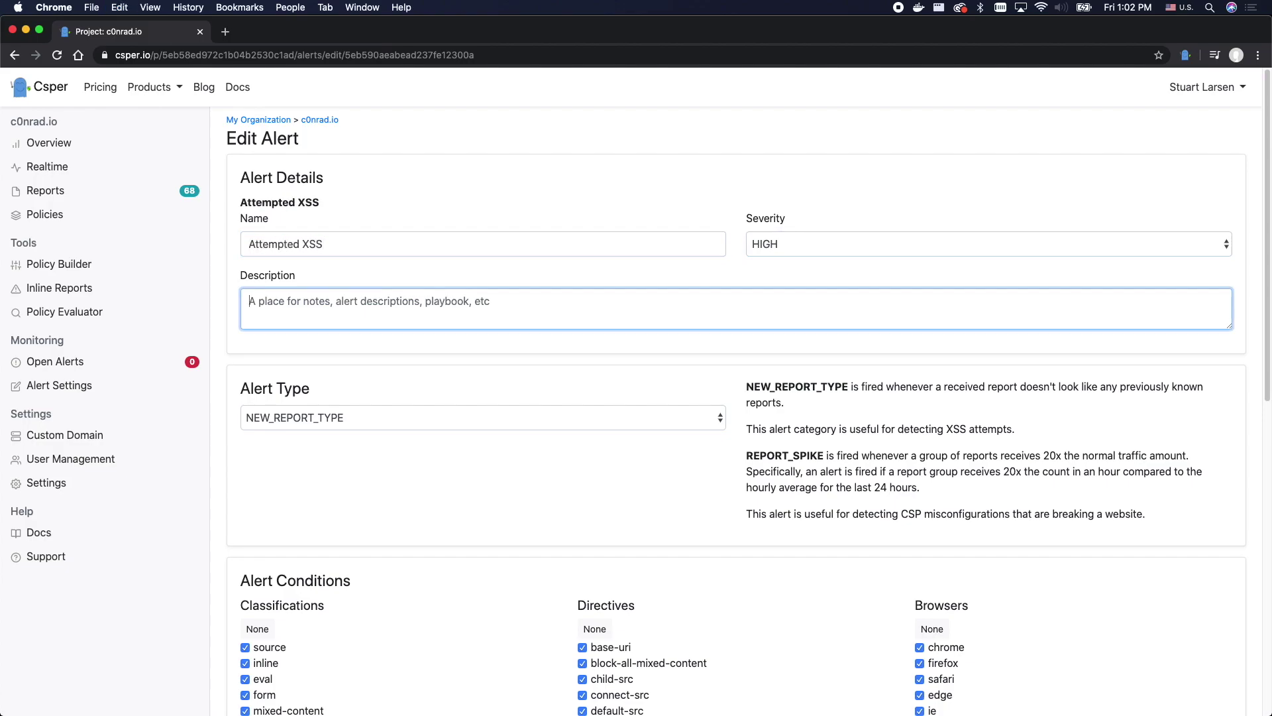
pyautogui.scroll(-5, 392, 478)
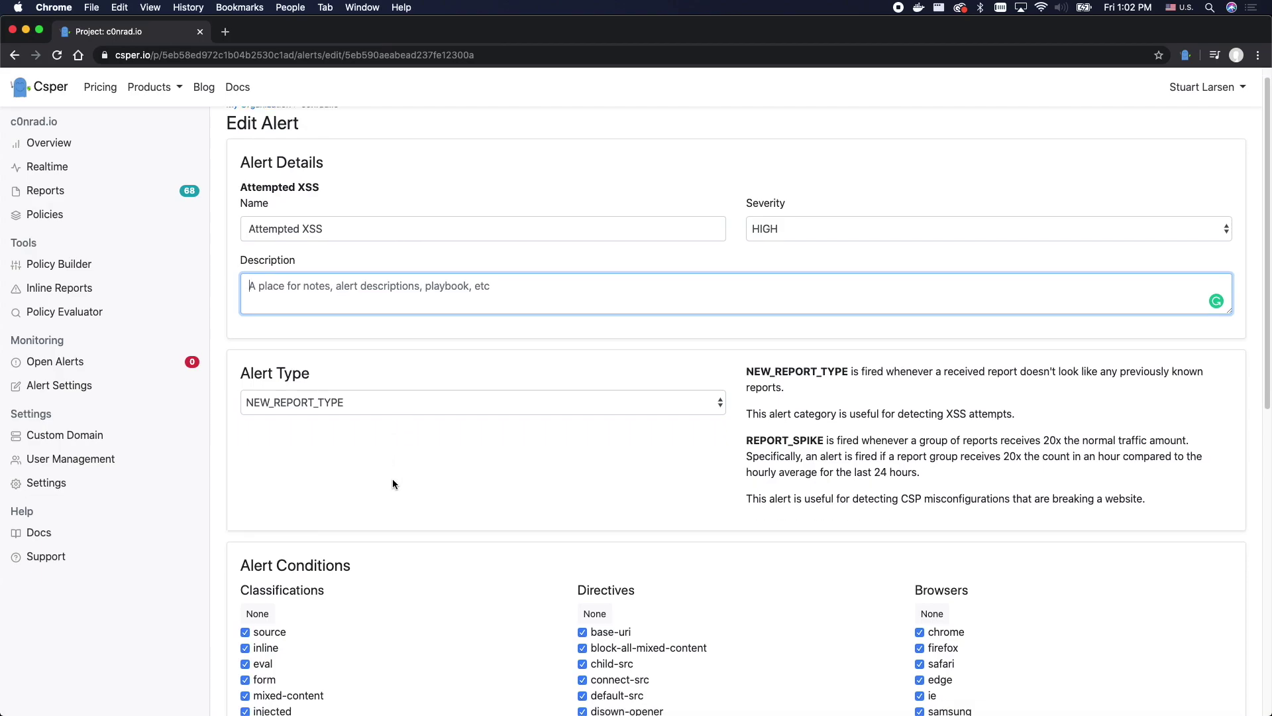
pyautogui.click(257, 345)
pyautogui.click(264, 379)
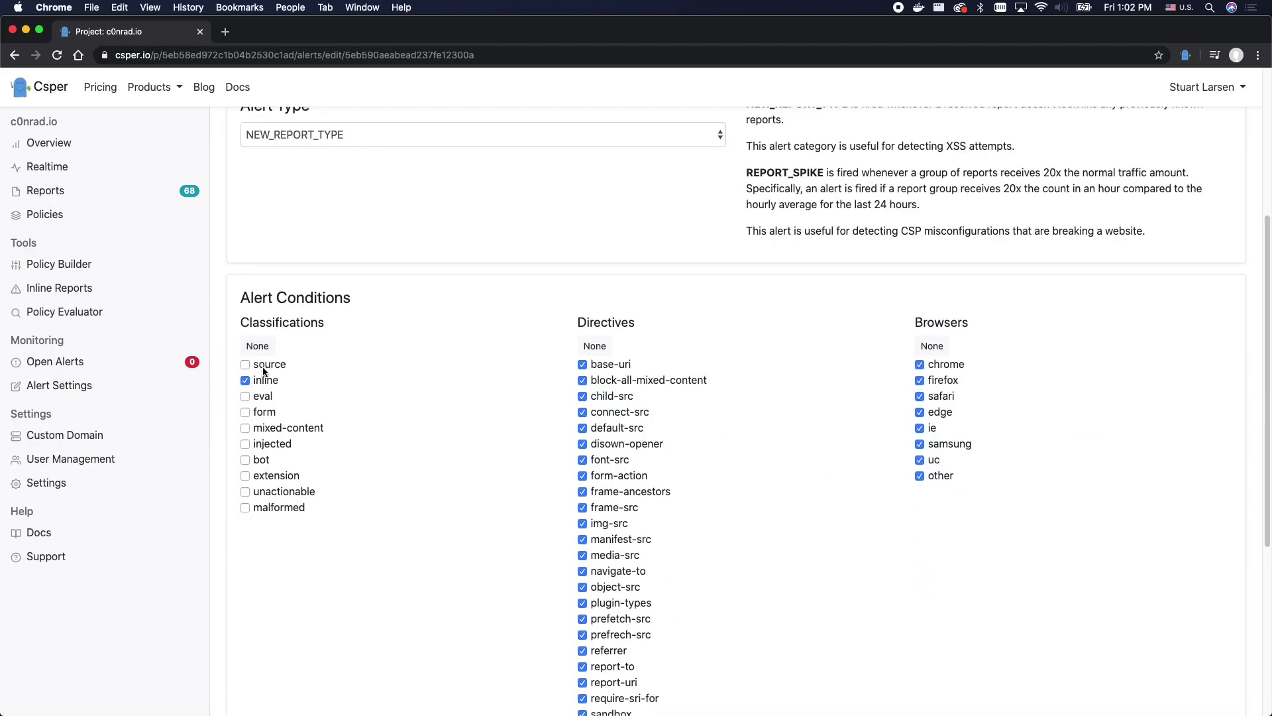
pyautogui.click(264, 364)
pyautogui.click(264, 446)
# - Limit the alert to object-src and script-src directives, excluding old and unknown browsers
pyautogui.click(594, 345)
pyautogui.scroll(-2, 616, 464)
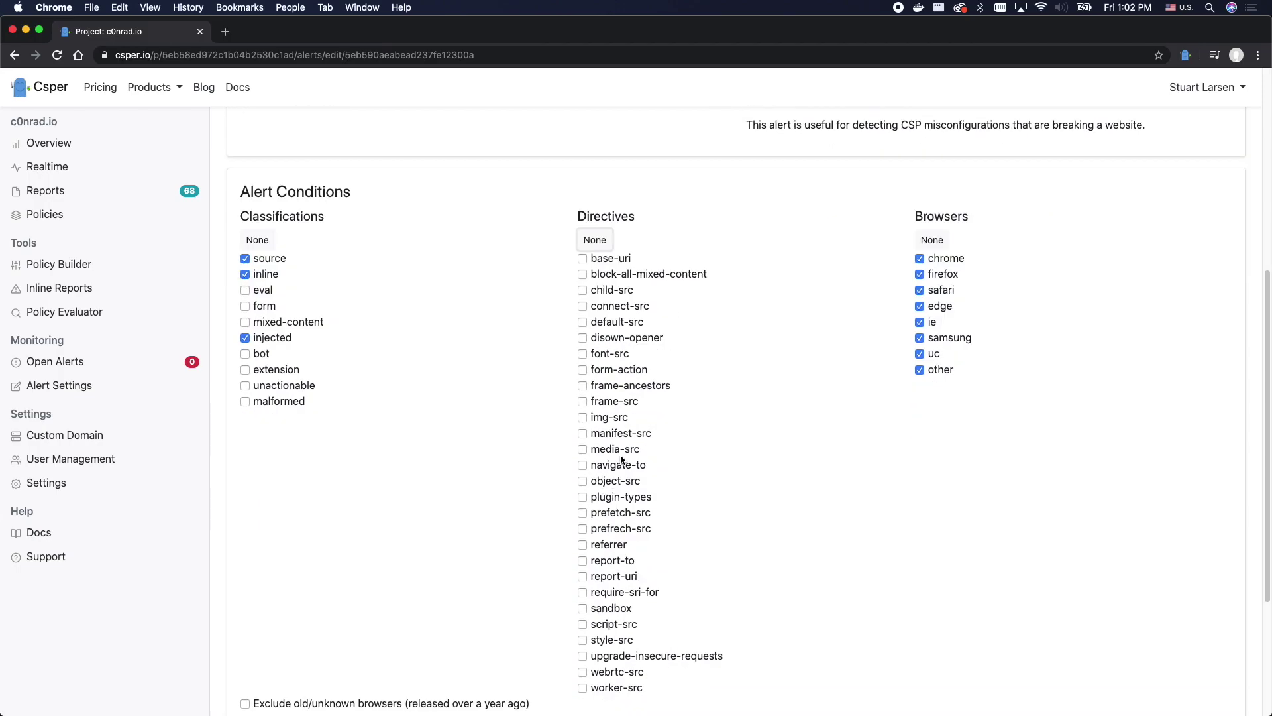
pyautogui.click(623, 480)
pyautogui.click(605, 625)
pyautogui.scroll(-3, 844, 427)
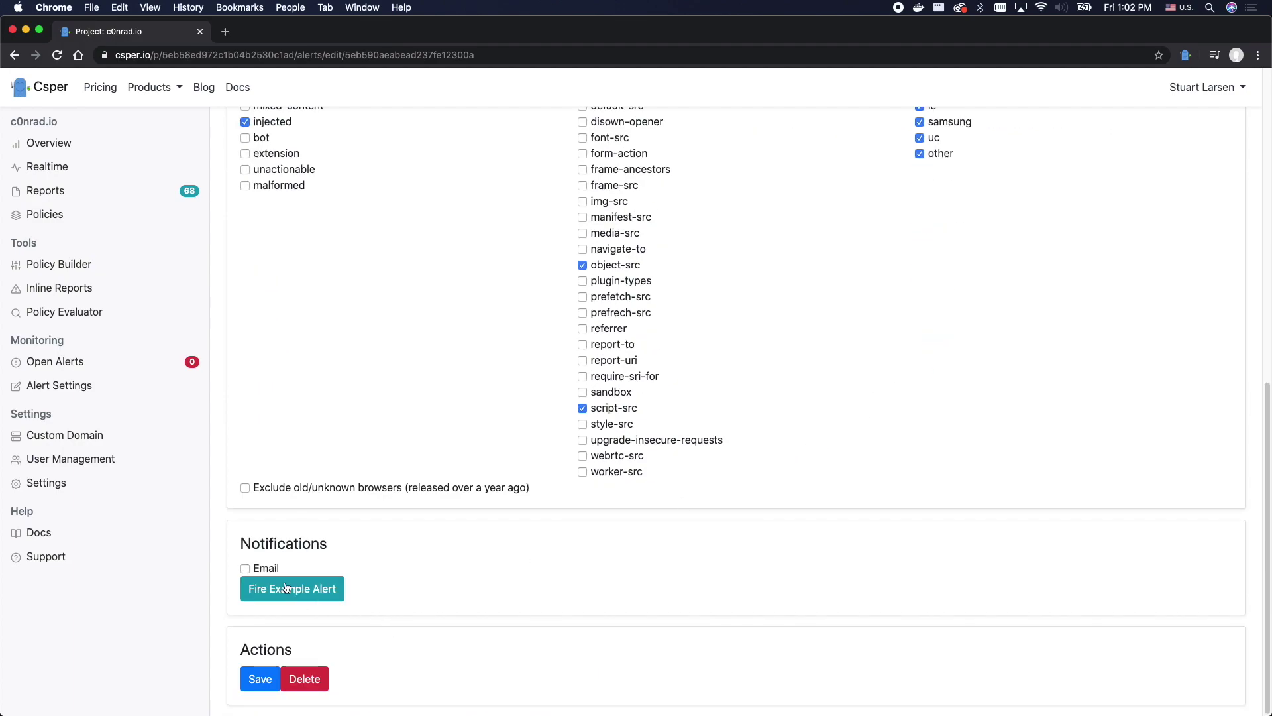
pyautogui.click(298, 488)
# - Enable email notification to the owner's address and save the alert
pyautogui.click(246, 568)
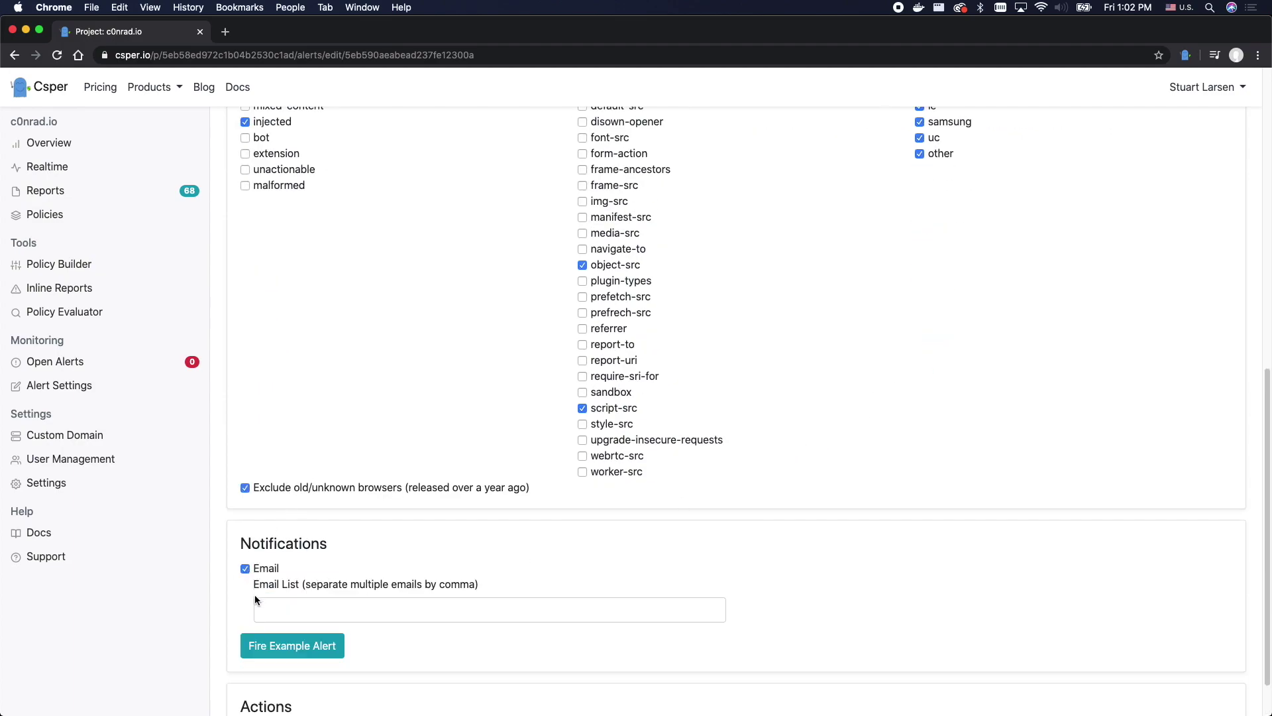
pyautogui.scroll(-1, 316, 539)
pyautogui.click(312, 550)
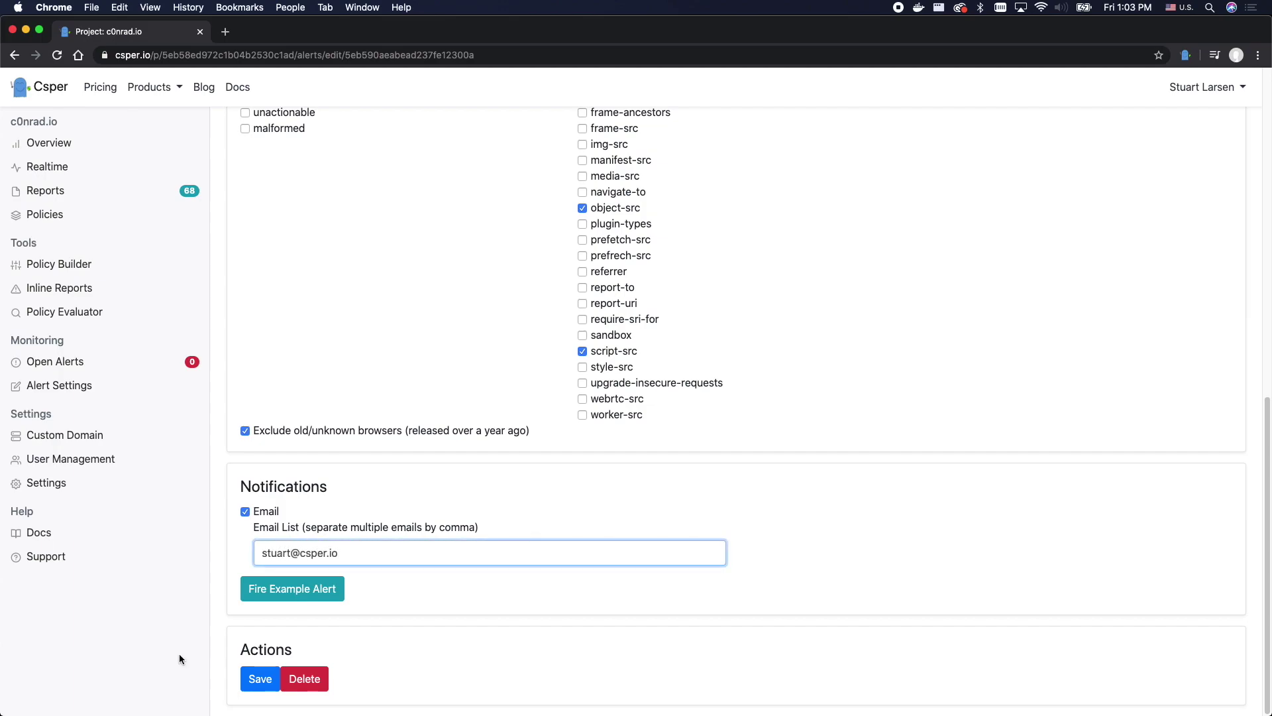
pyautogui.click(257, 692)
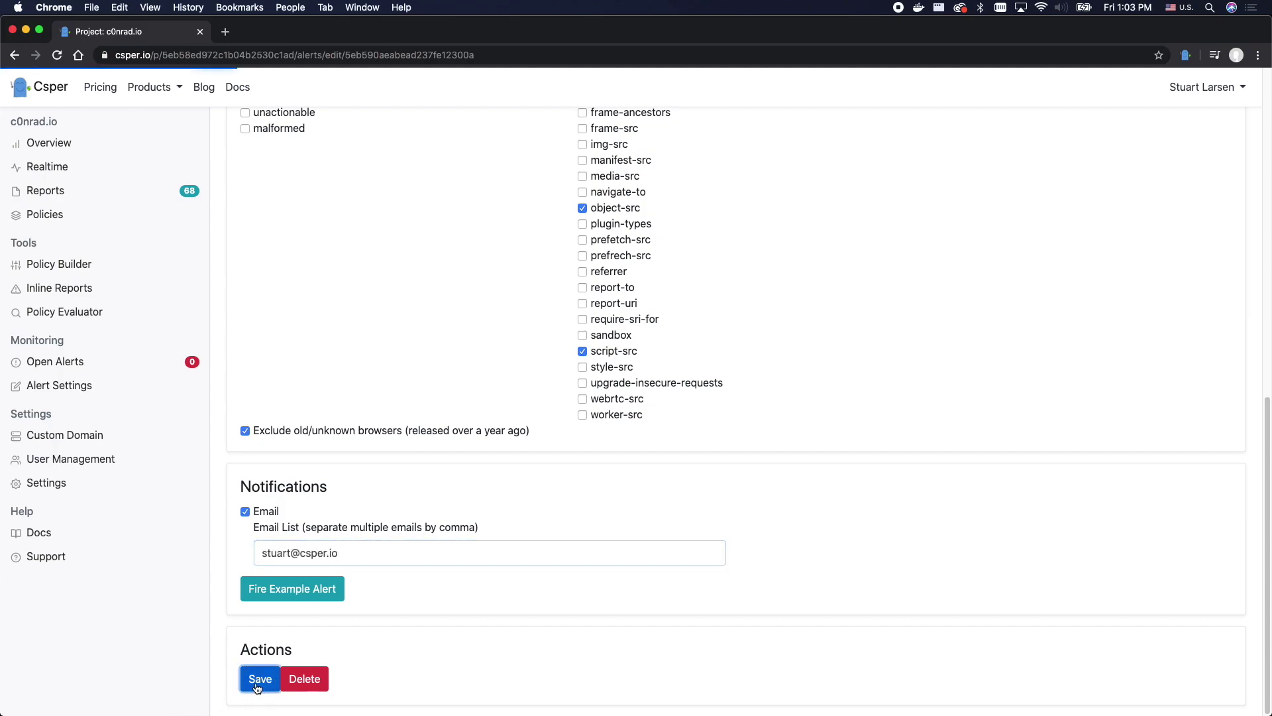
pyautogui.click(80, 361)
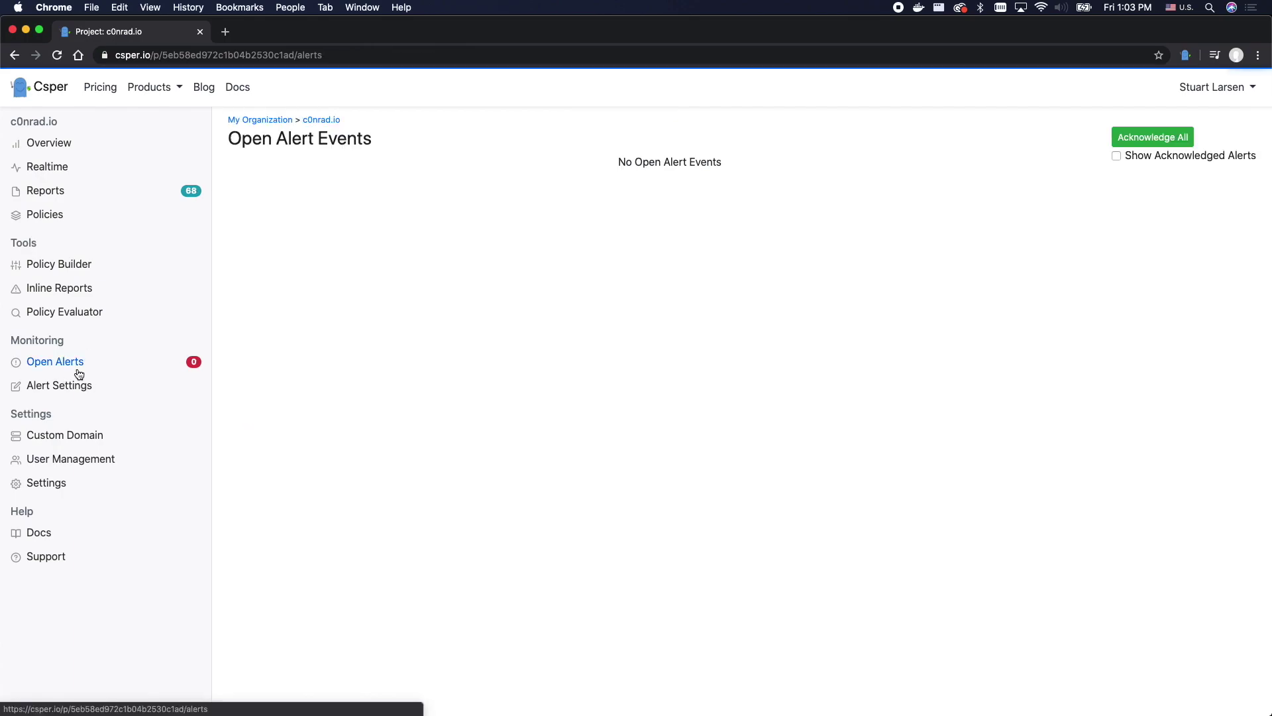
# - Insert <script>alert(1)</script> below the ga.js include in the page source
pyautogui.click(78, 385)
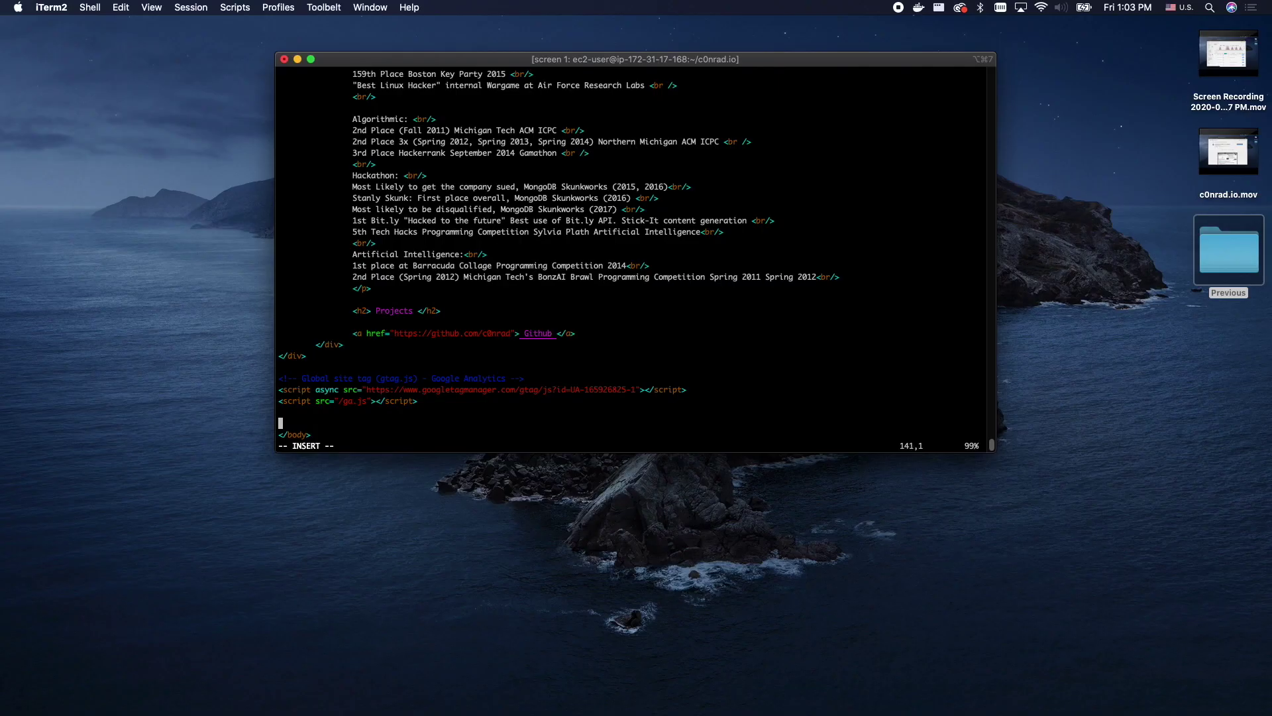
pyautogui.write('<script>alert(1)</script>')
pyautogui.press('Escape')
pyautogui.write(':')
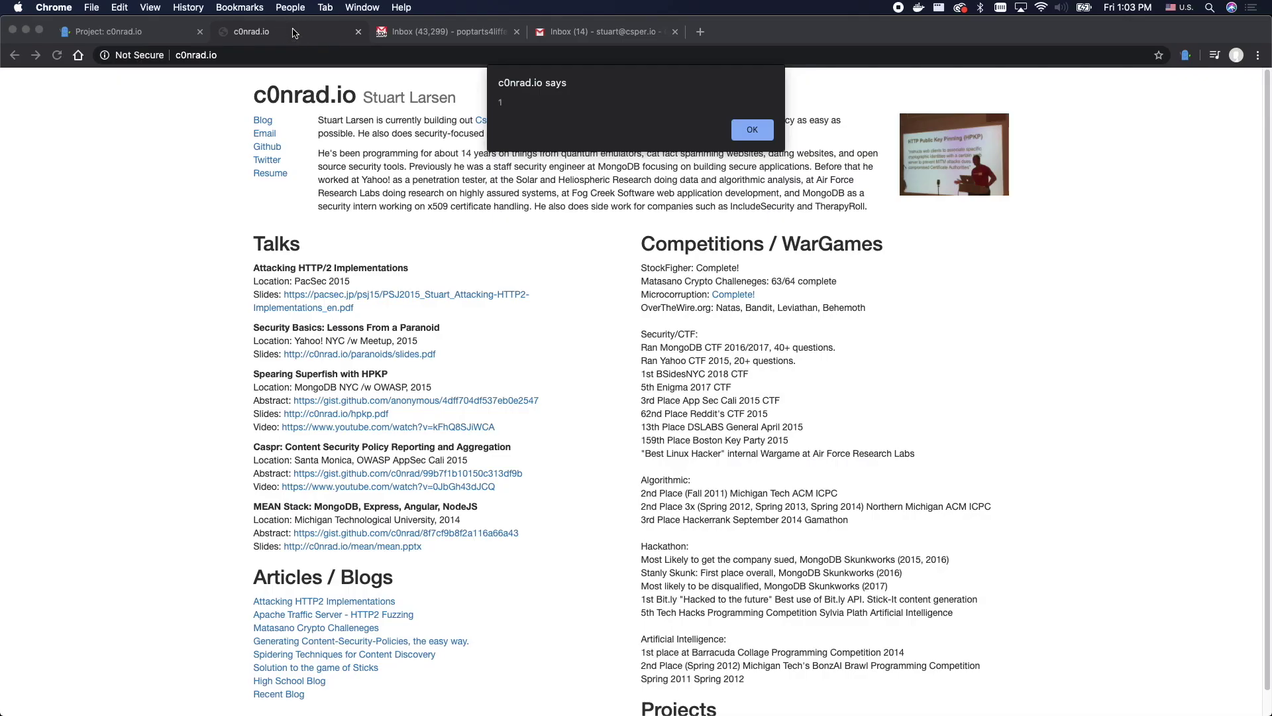
# - Dismiss the alert(1) popup and open the details of the script-src alert(1) report
pyautogui.click(736, 132)
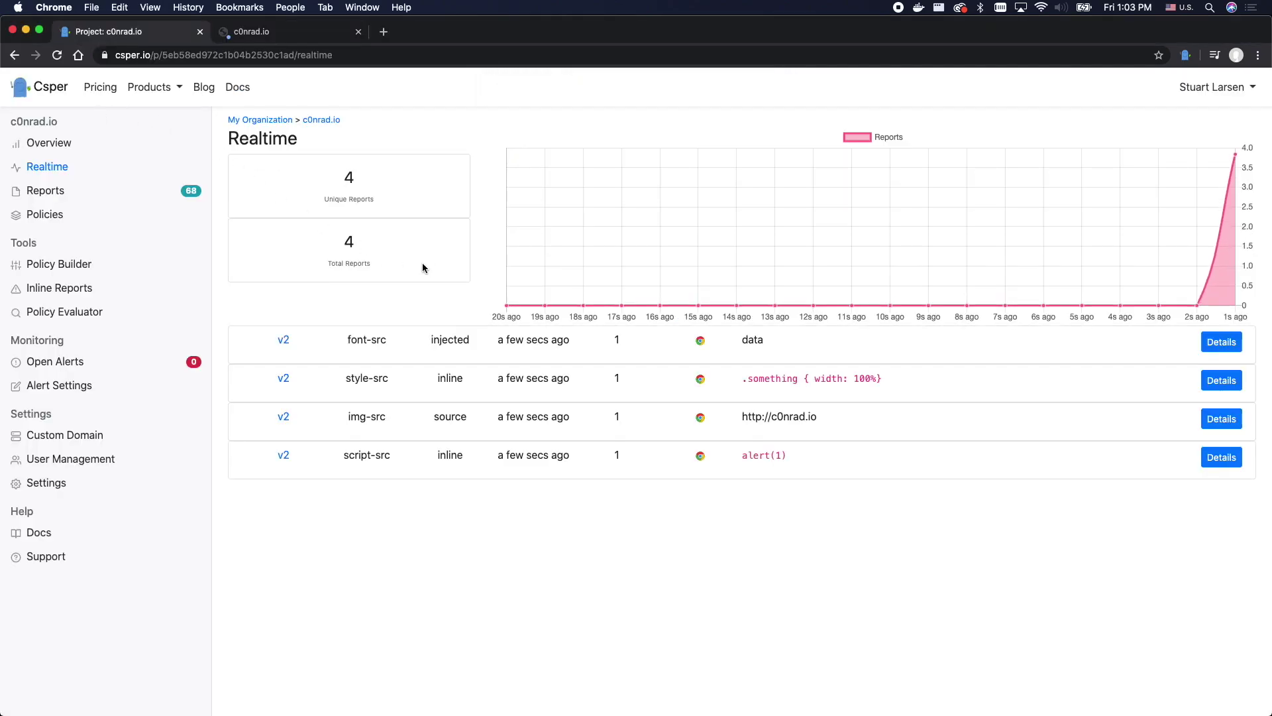
pyautogui.moveTo(792, 457); pyautogui.dragTo(270, 450)
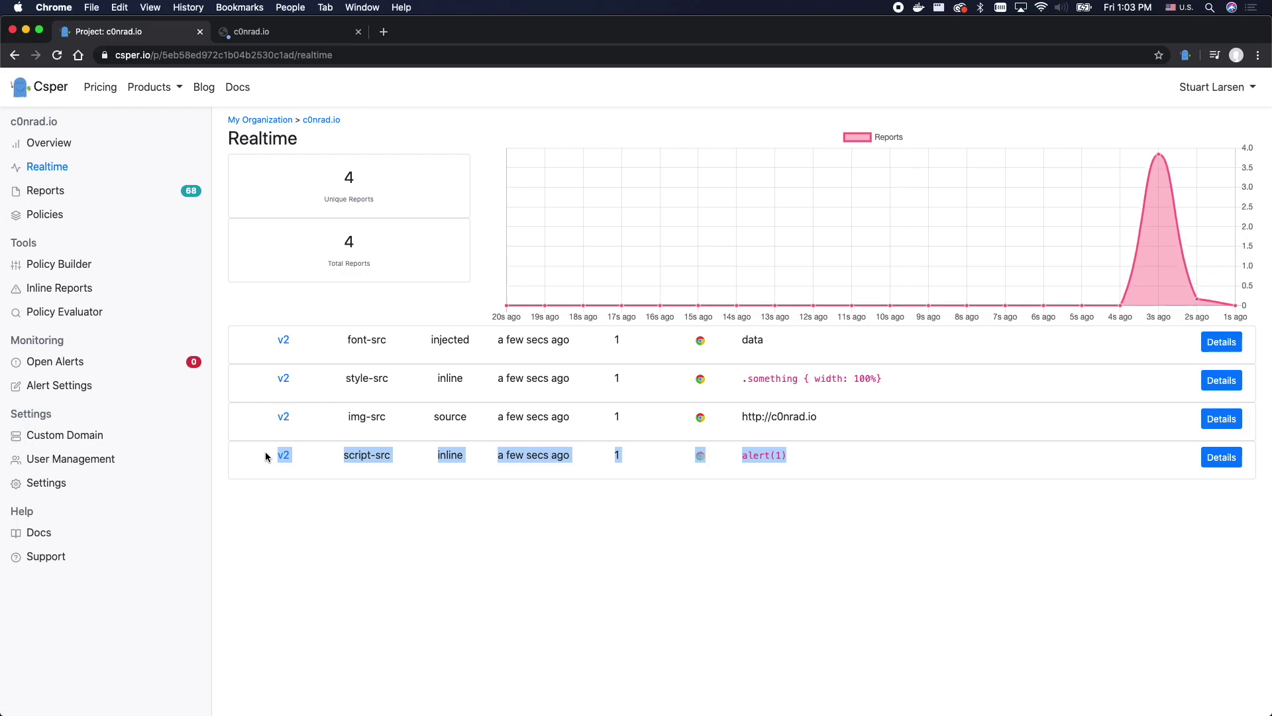
pyautogui.click(1258, 456)
pyautogui.click(1224, 456)
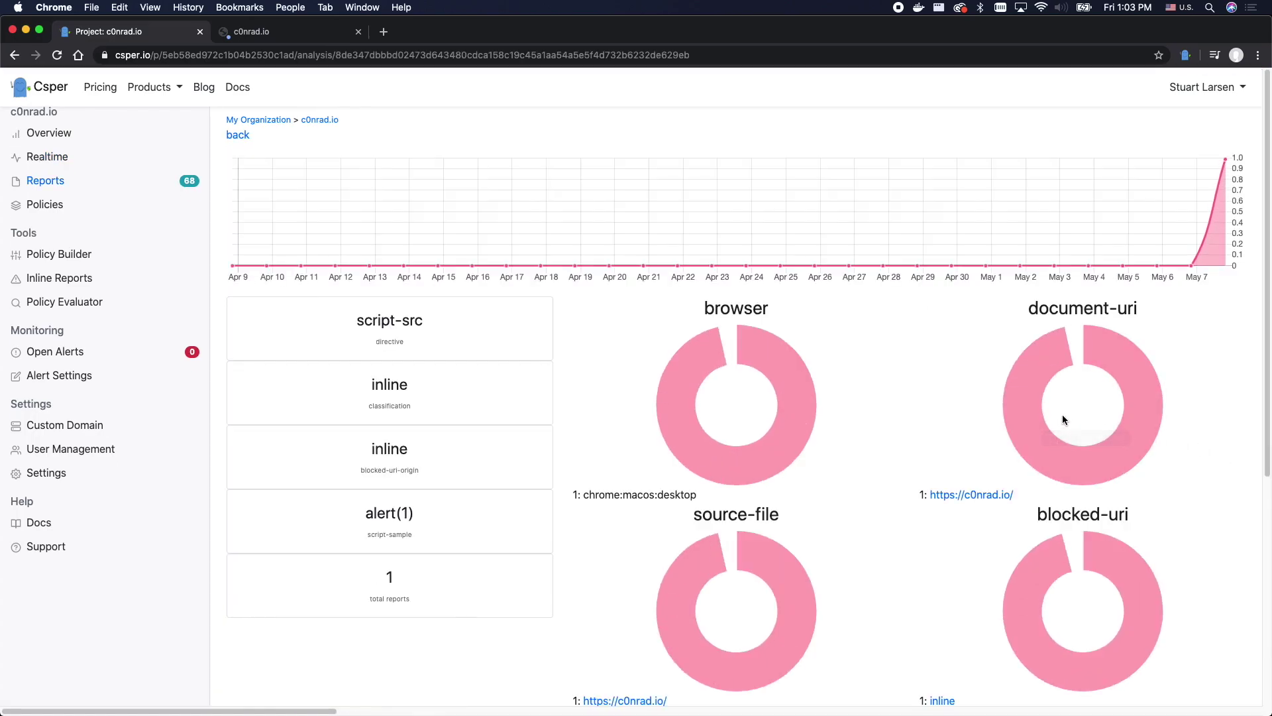
pyautogui.scroll(-1, 901, 517)
pyautogui.scroll(-5, 896, 517)
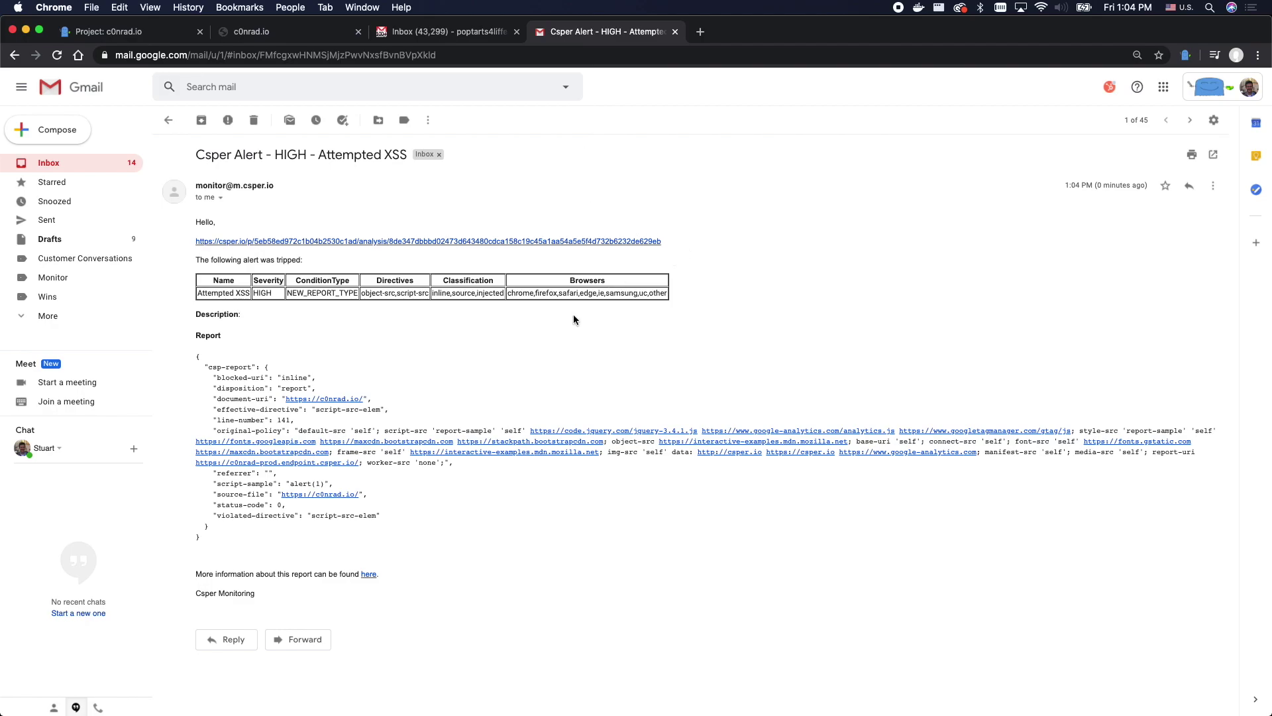
pyautogui.tripleClick(347, 161)
pyautogui.click(375, 208)
# - Acknowledge the Attempted XSS alert in the open alert events
pyautogui.click(151, 32)
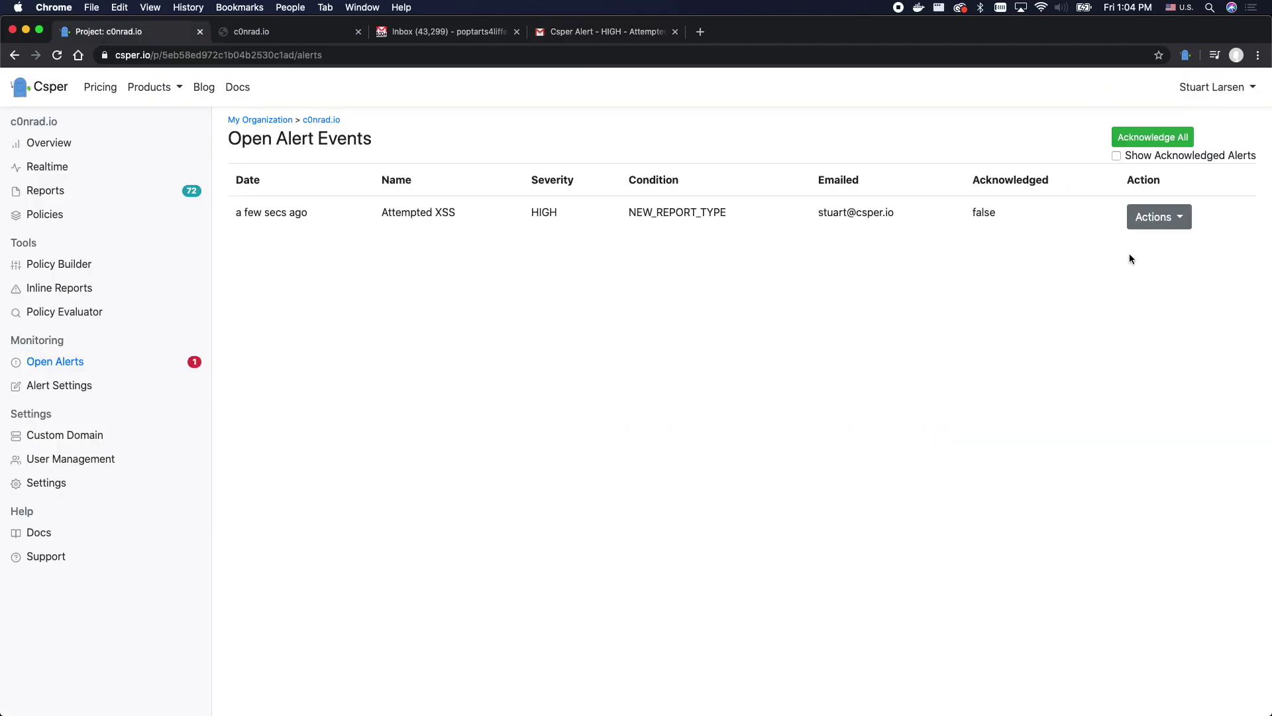
pyautogui.click(1158, 213)
pyautogui.click(1159, 245)
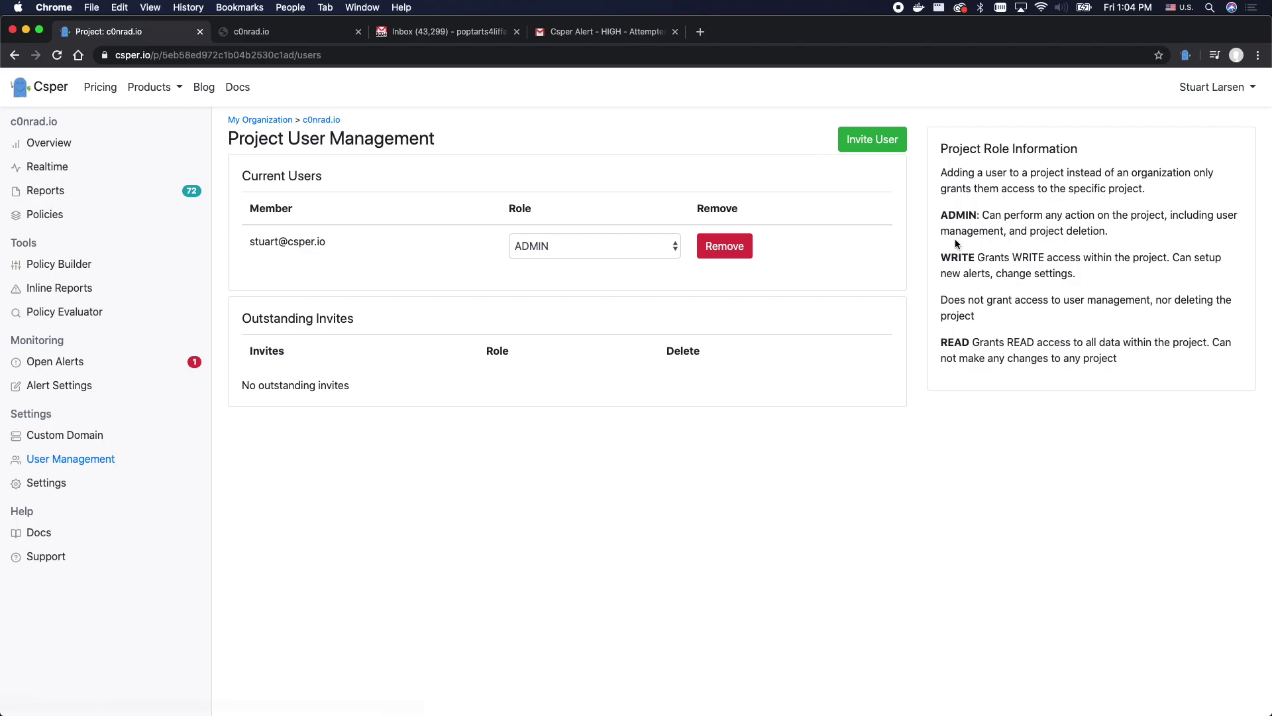
# - Invite the security team's e-mail address to c0nrad.io with the ADMIN role
pyautogui.click(871, 139)
pyautogui.click(594, 170)
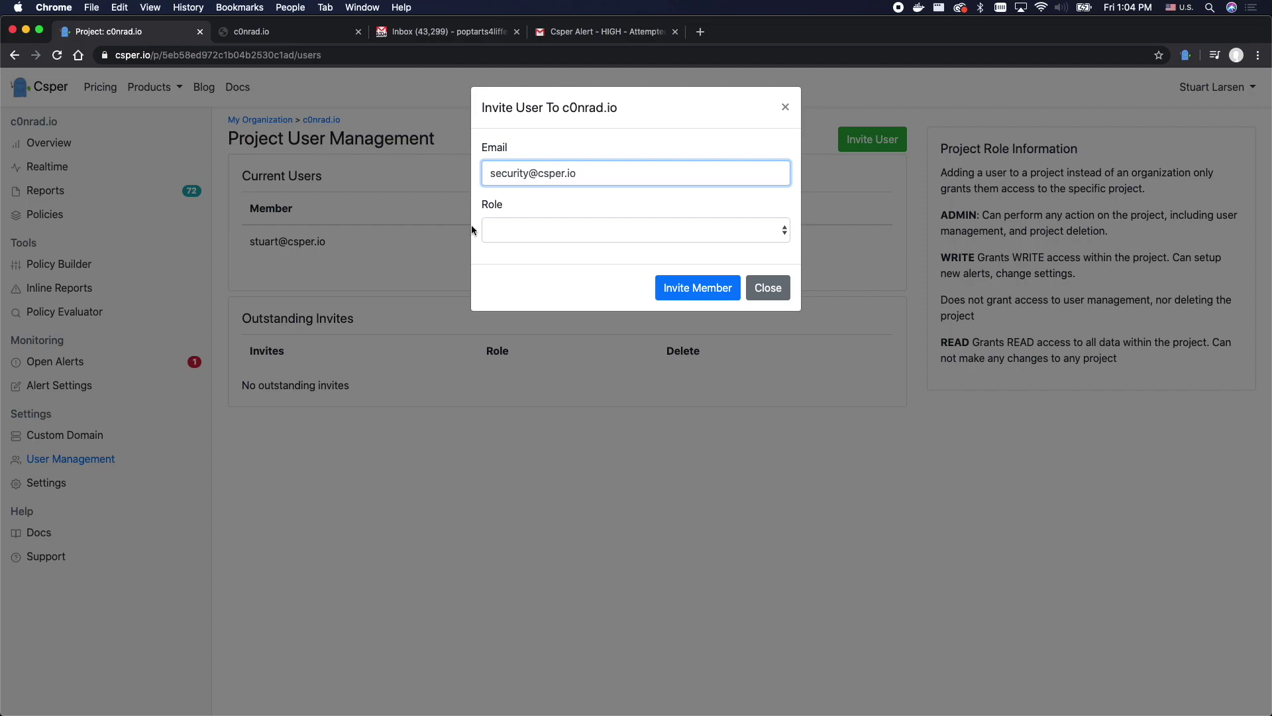
pyautogui.click(543, 228)
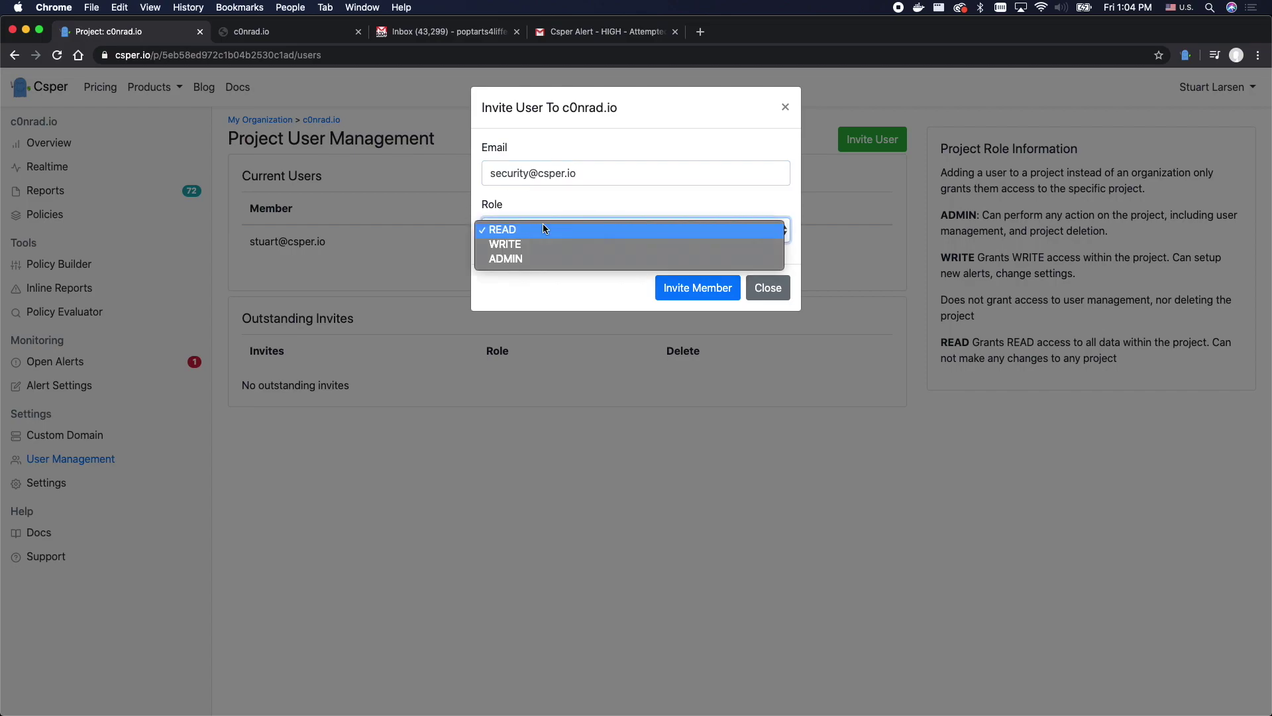
pyautogui.click(520, 258)
pyautogui.click(675, 295)
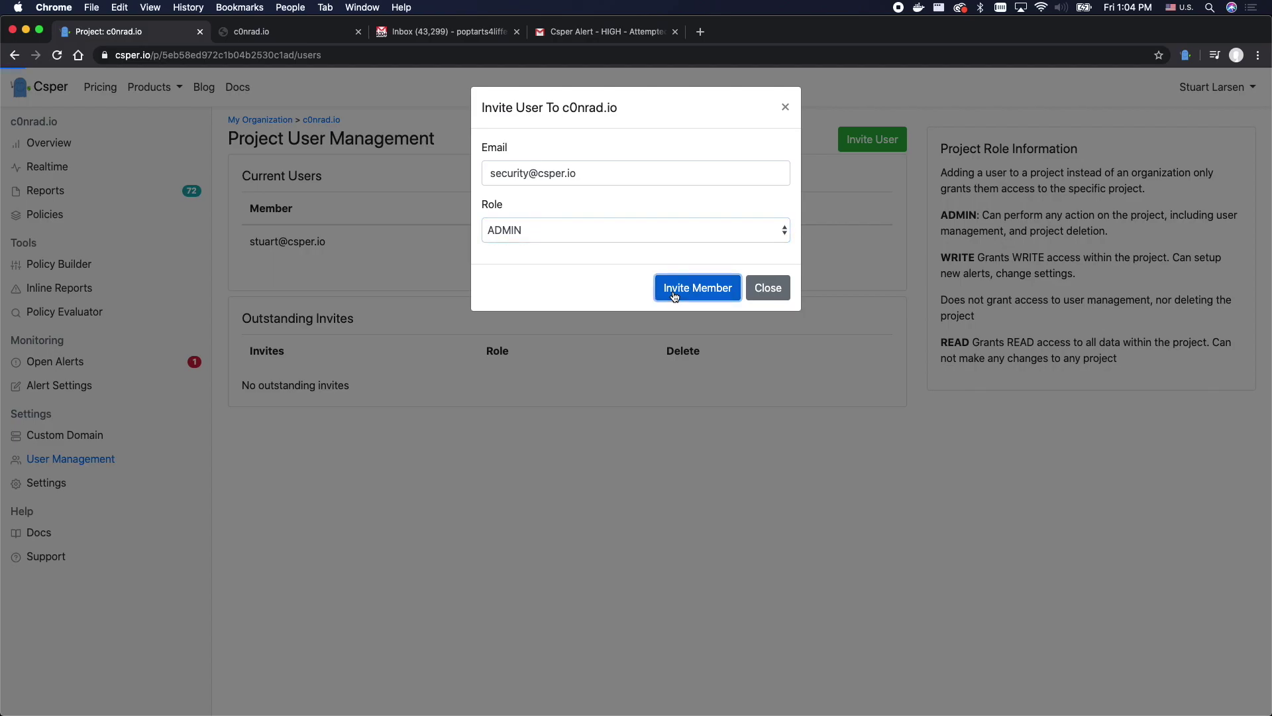
pyautogui.moveTo(297, 384); pyautogui.dragTo(315, 383)
pyautogui.tripleClick(314, 383)
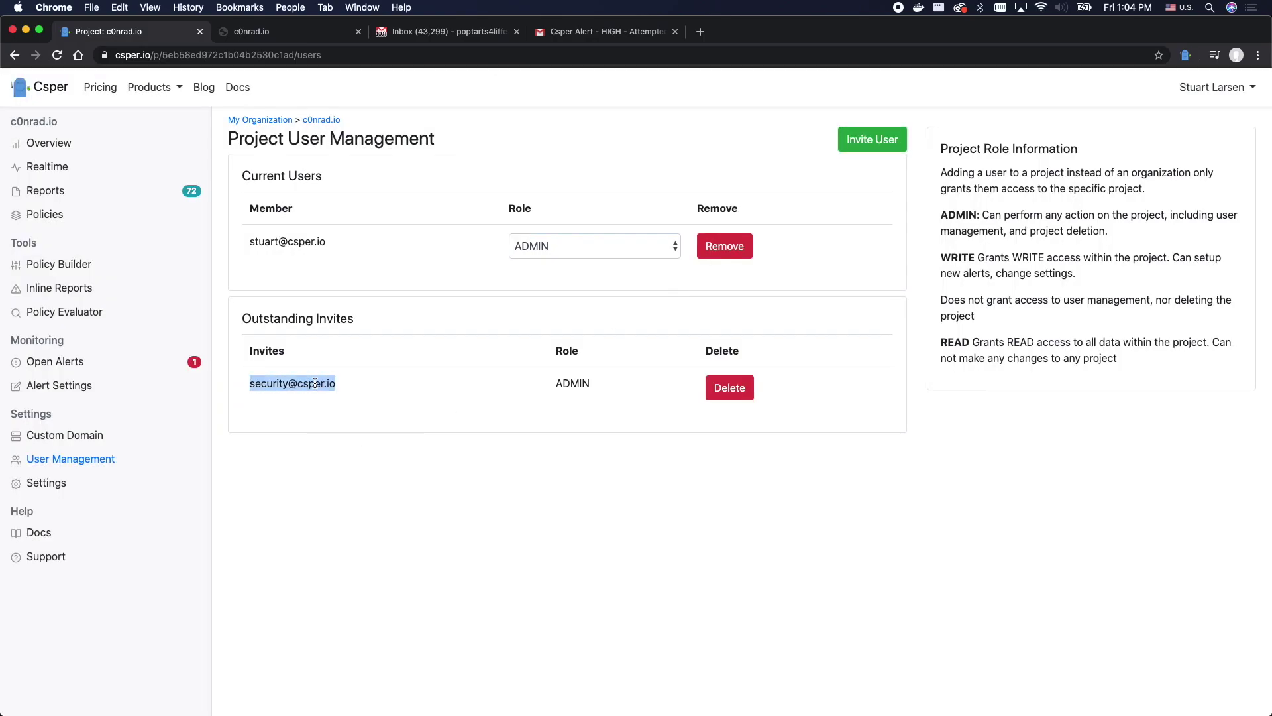
pyautogui.click(338, 406)
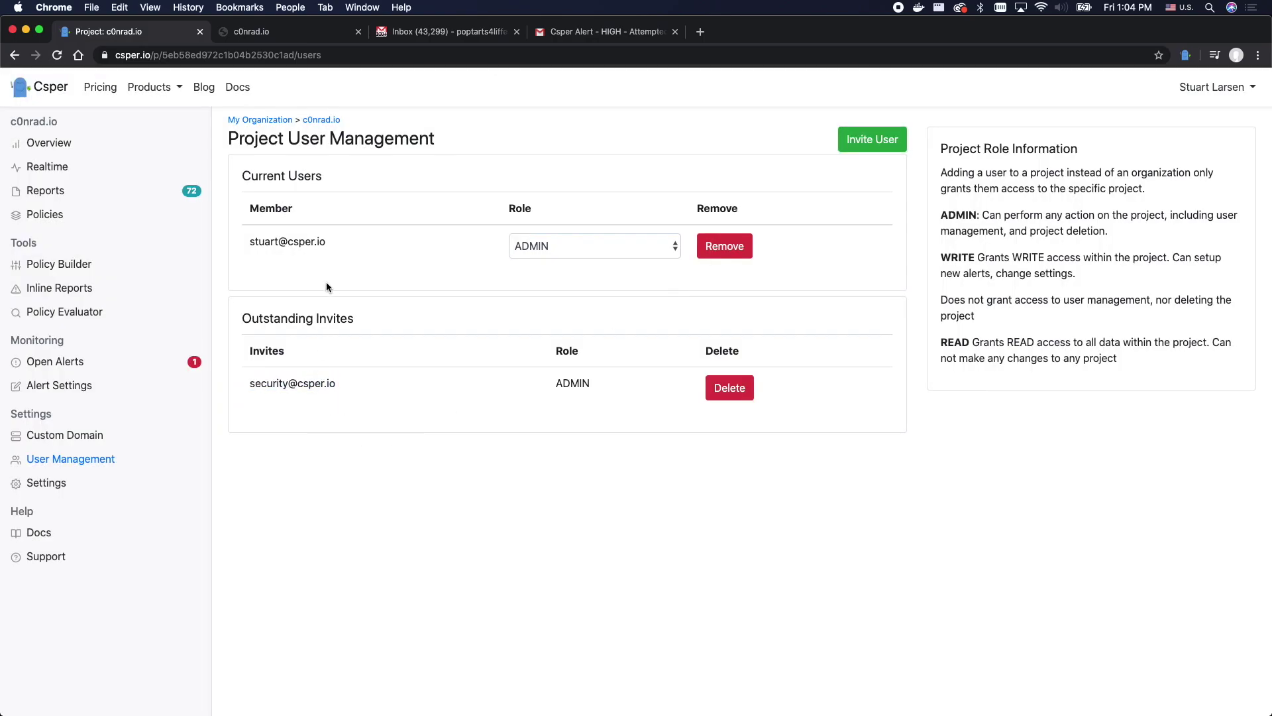
# - Go up to My Organization and view organization-level User Management
pyautogui.click(260, 119)
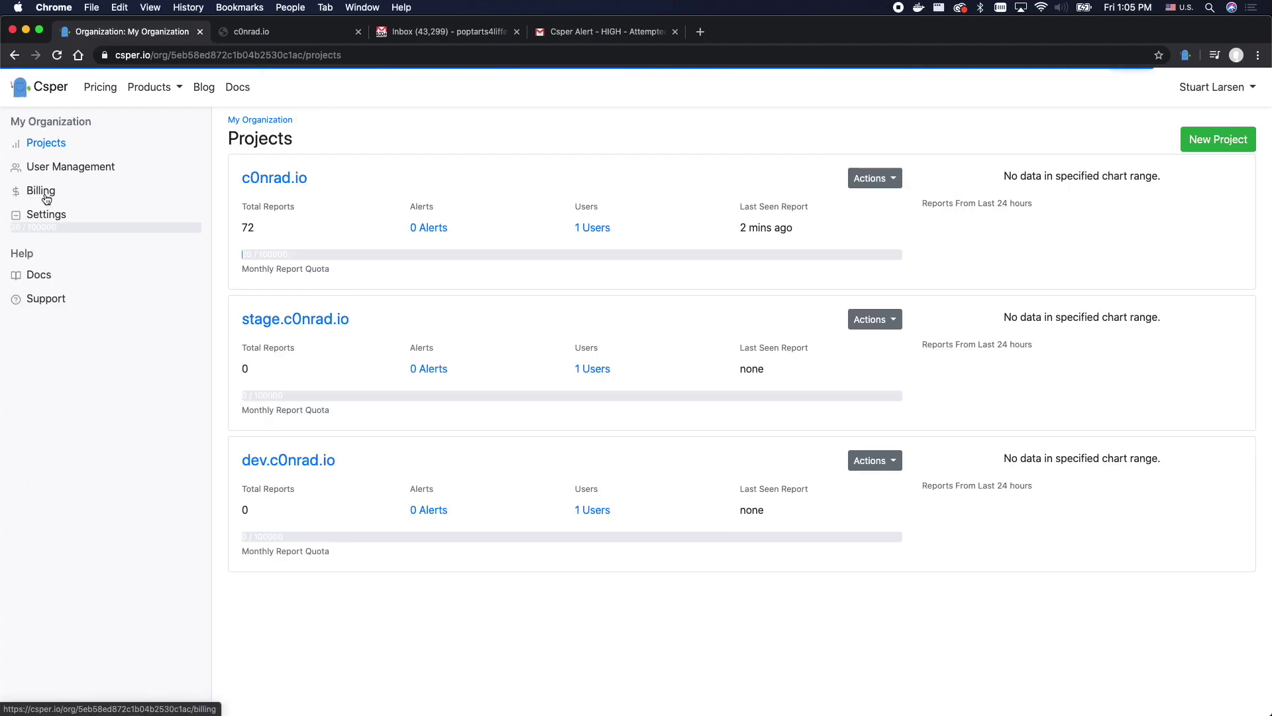
pyautogui.click(53, 167)
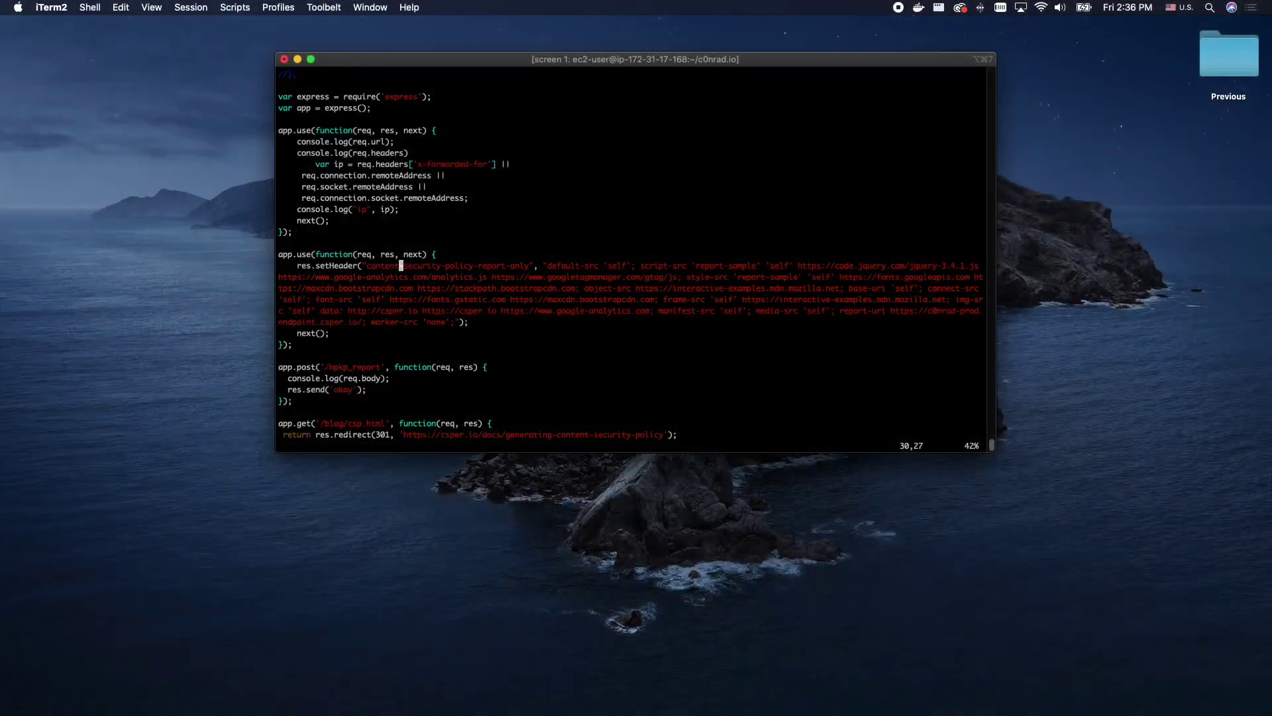
# - Rename the header to content-security-policy by removing '-report-only', then save and exit
pyautogui.press('l')
pyautogui.press('l')
pyautogui.press('l')
pyautogui.press('l')
pyautogui.press('l')
pyautogui.press('l')
pyautogui.press('l')
pyautogui.press('l')
pyautogui.press('l')
pyautogui.press('l')
pyautogui.press('l')
pyautogui.press('l')
pyautogui.press('l')
pyautogui.press('l')
pyautogui.press('l')
pyautogui.press('l')
pyautogui.press('i')
pyautogui.press('Delete')
pyautogui.press('Delete')
pyautogui.press('Delete')
pyautogui.press('Delete')
pyautogui.press('Delete')
pyautogui.press('Delete')
pyautogui.press('Delete')
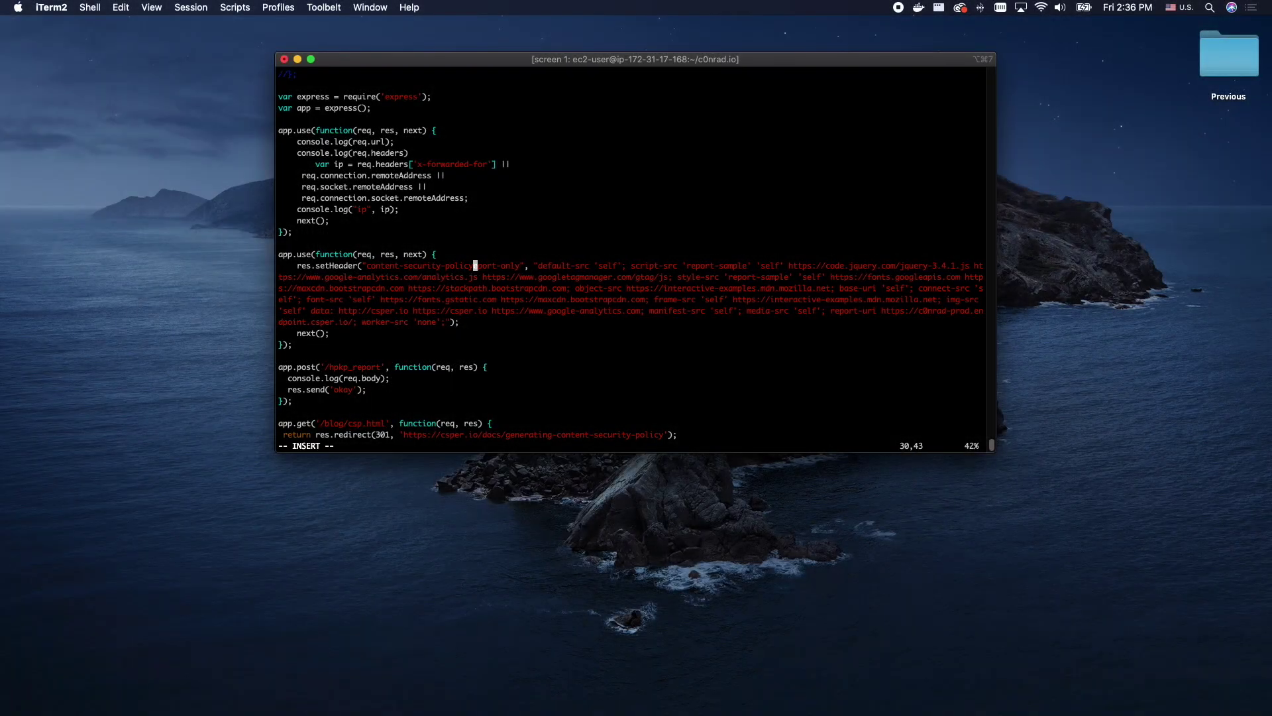
pyautogui.press('Delete')
pyautogui.press('Delete')
pyautogui.press('Delete')
pyautogui.press('Delete')
pyautogui.press('Delete')
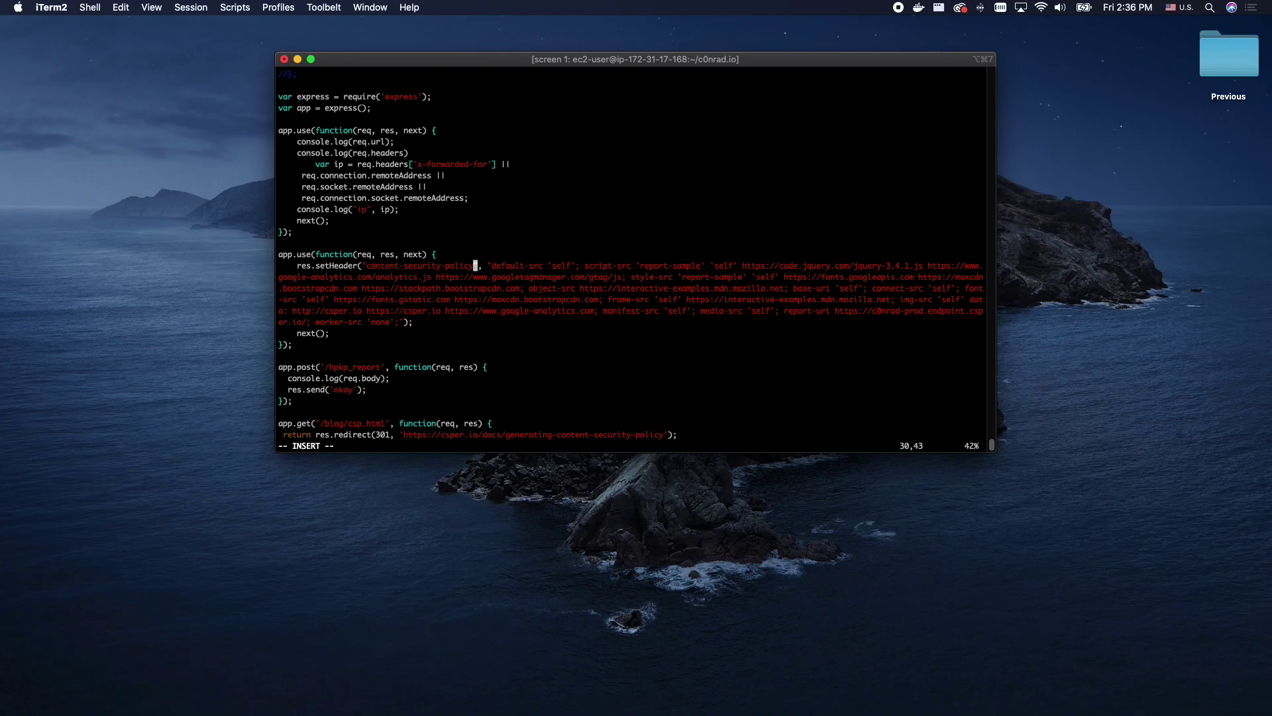
pyautogui.press('Escape')
pyautogui.write(':w')
pyautogui.press('Return')
pyautogui.write(':x')
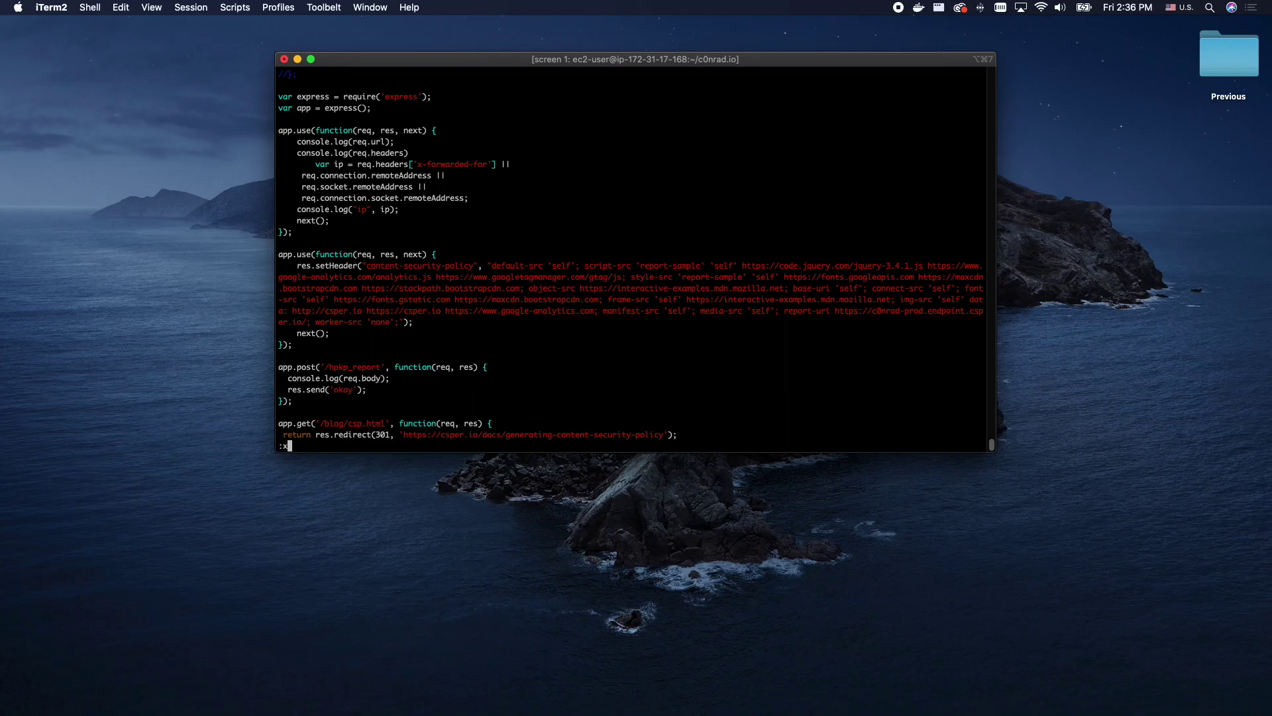